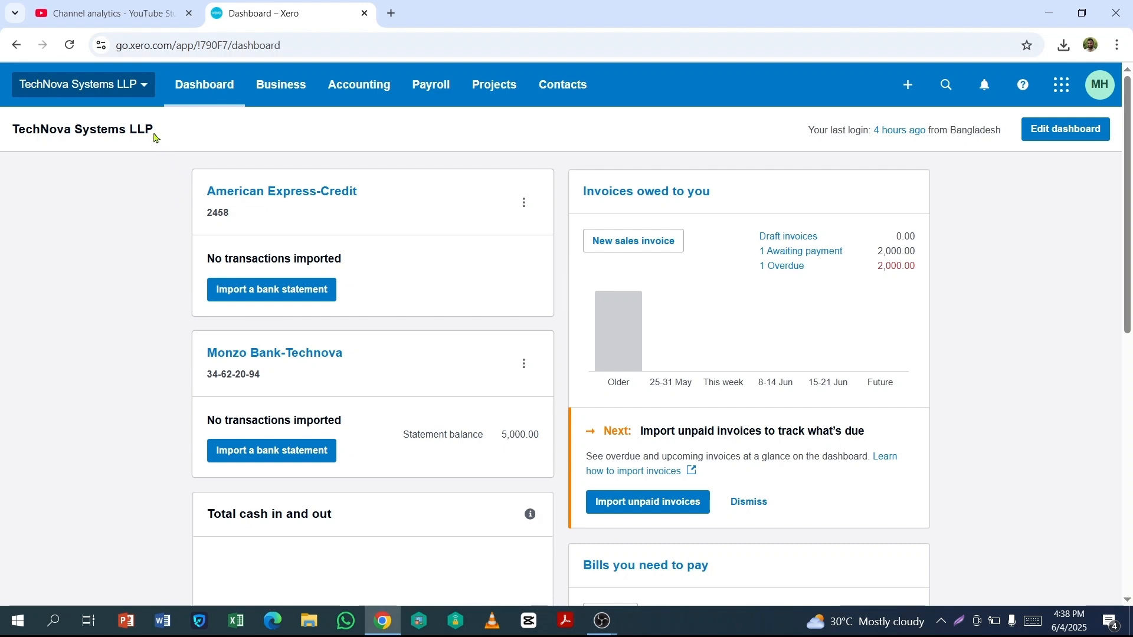
Open the invoice settings from the organisation settings of TechNova Systems LLP.
{"action": "left_click", "coordinate": [143, 91]}
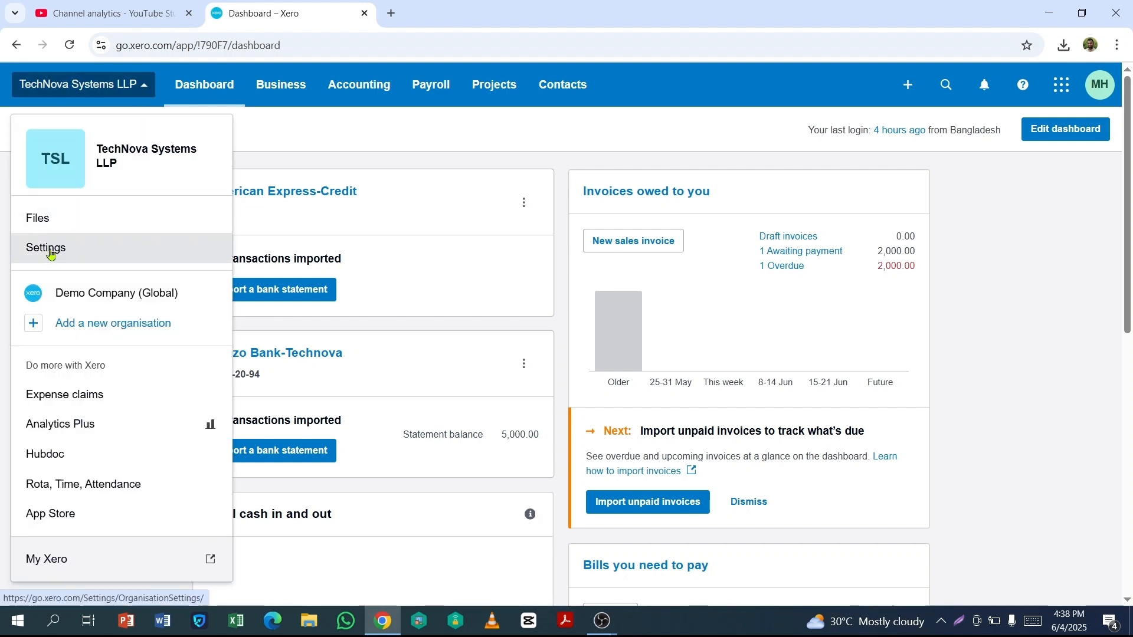
{"action": "left_click", "coordinate": [50, 252]}
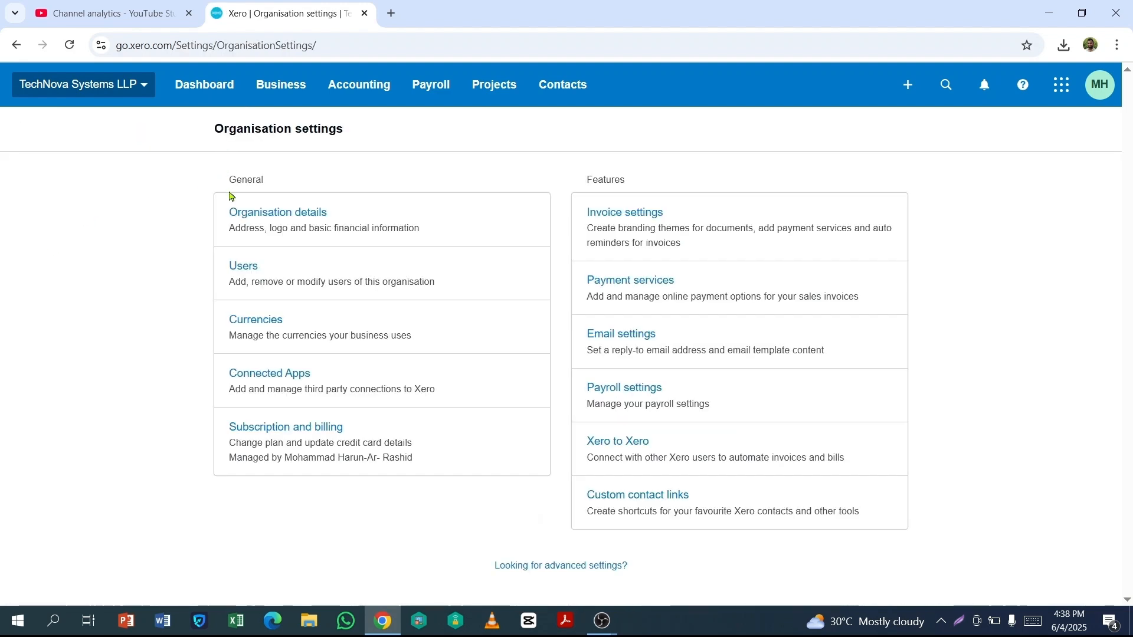
{"action": "left_click_drag", "start_coordinate": [218, 129], "coordinate": [350, 132]}
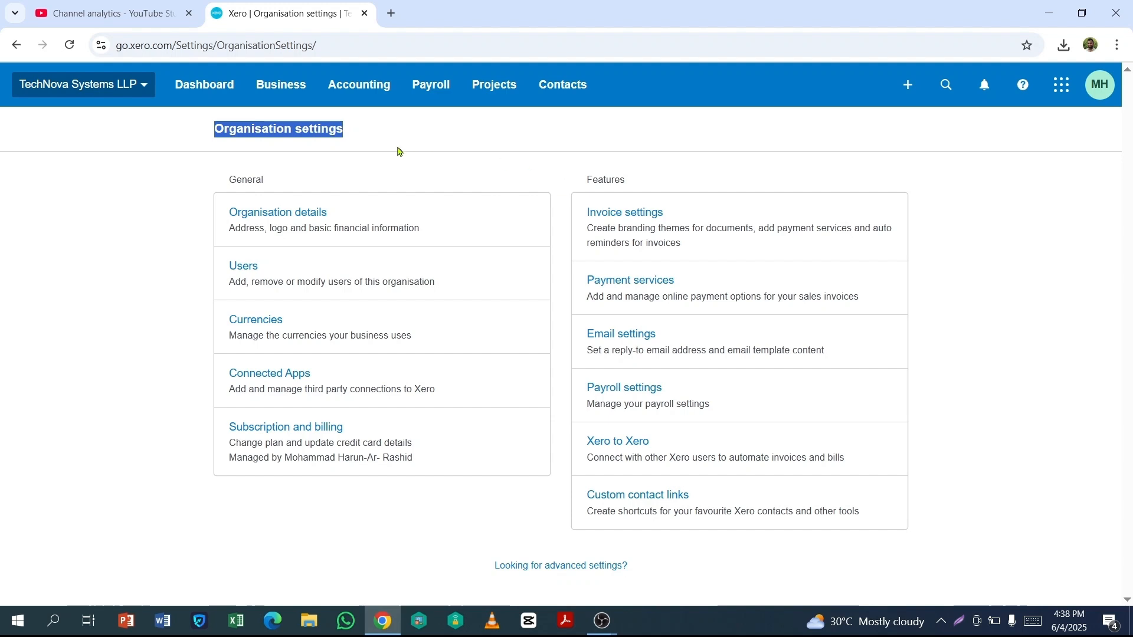
{"action": "left_click", "coordinate": [606, 218]}
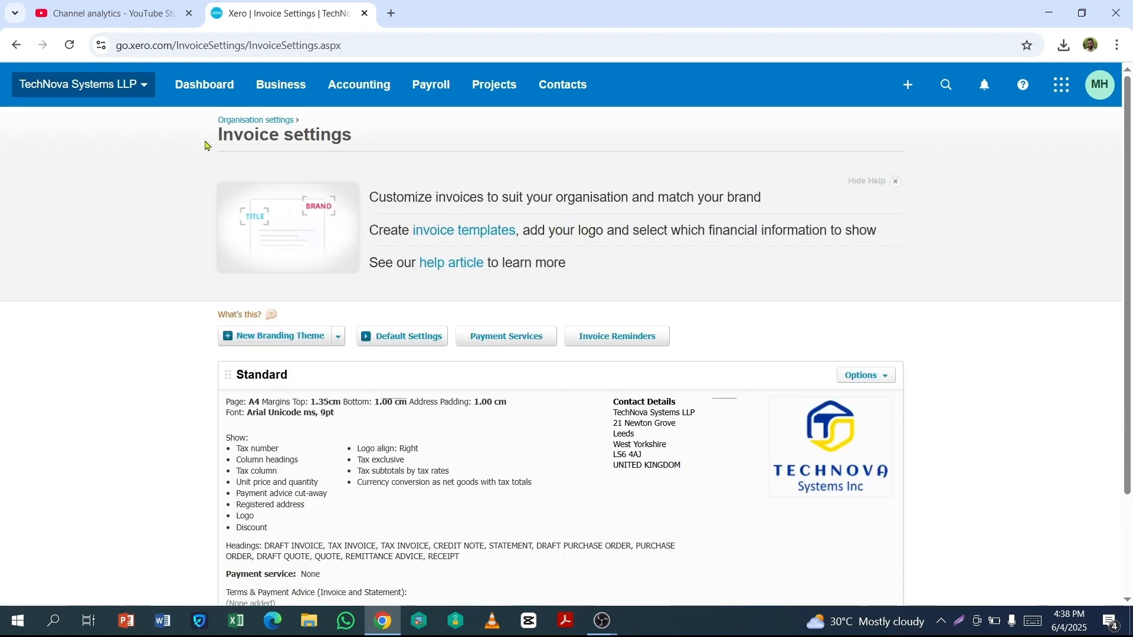
{"action": "left_click_drag", "start_coordinate": [217, 140], "coordinate": [354, 142]}
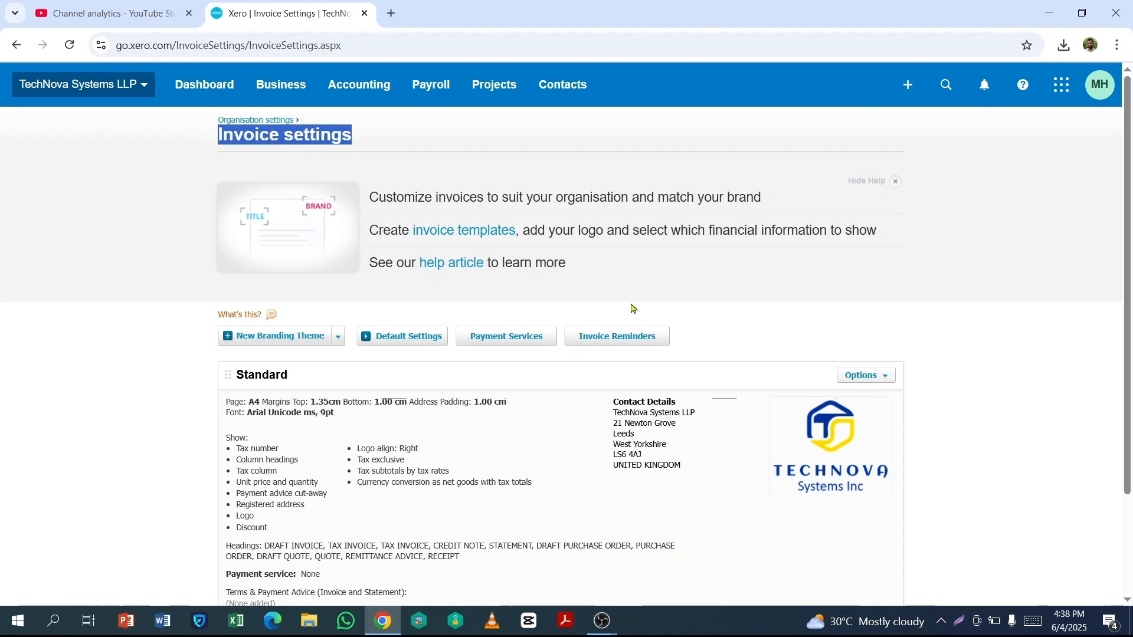
Review the Standard branding theme and open its invoice preview to examine the desktop layout.
{"action": "scroll", "coordinate": [633, 308], "scroll_direction": "down", "scroll_amount": 2}
{"action": "scroll", "coordinate": [633, 308], "scroll_direction": "up", "scroll_amount": 1}
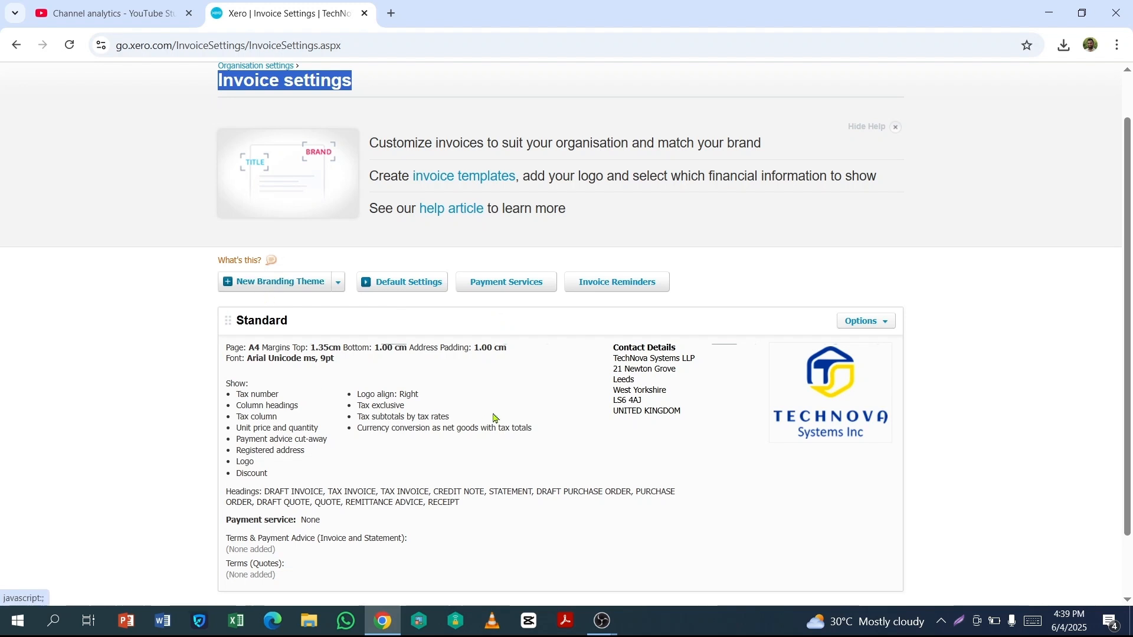
{"action": "left_click", "coordinate": [901, 274]}
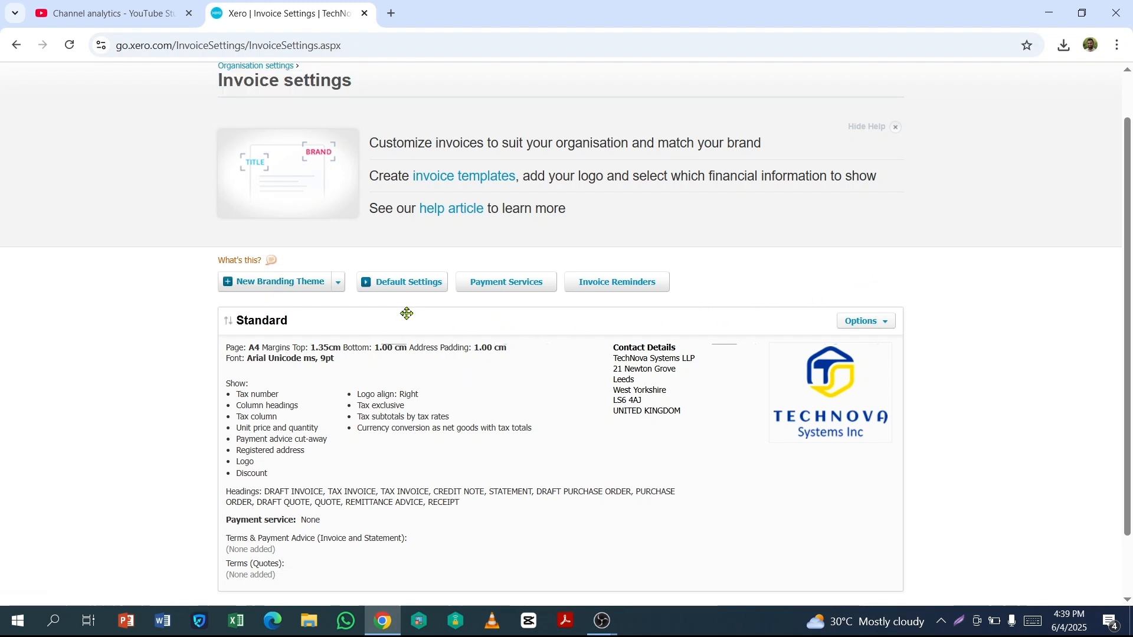
{"action": "scroll", "coordinate": [407, 314], "scroll_direction": "down", "scroll_amount": 1}
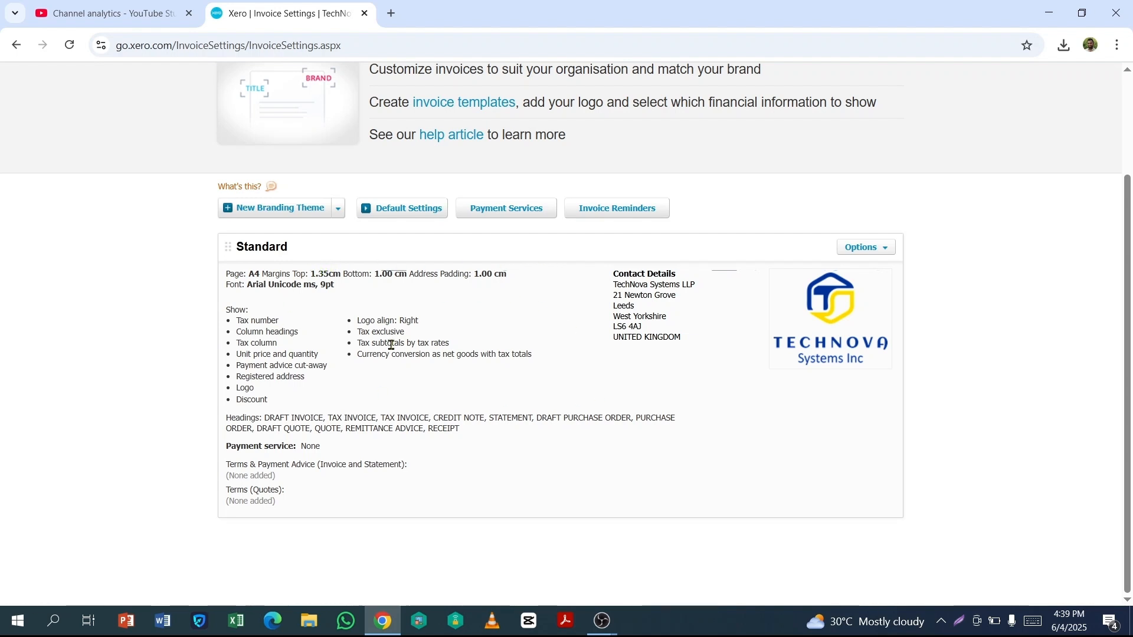
{"action": "left_click", "coordinate": [887, 257]}
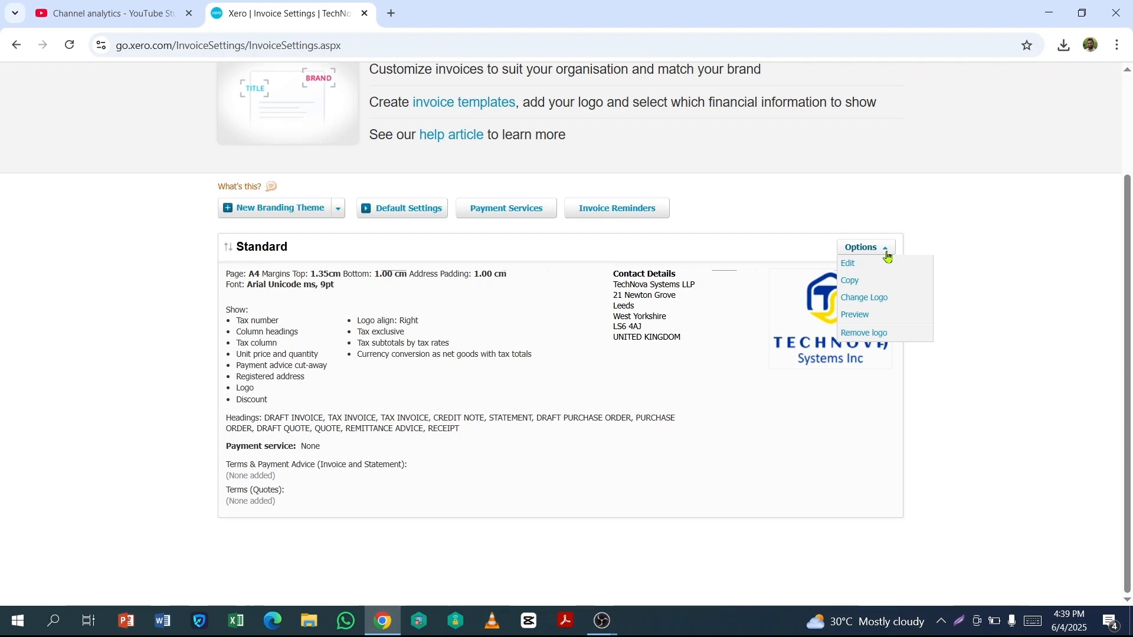
{"action": "left_click", "coordinate": [863, 319]}
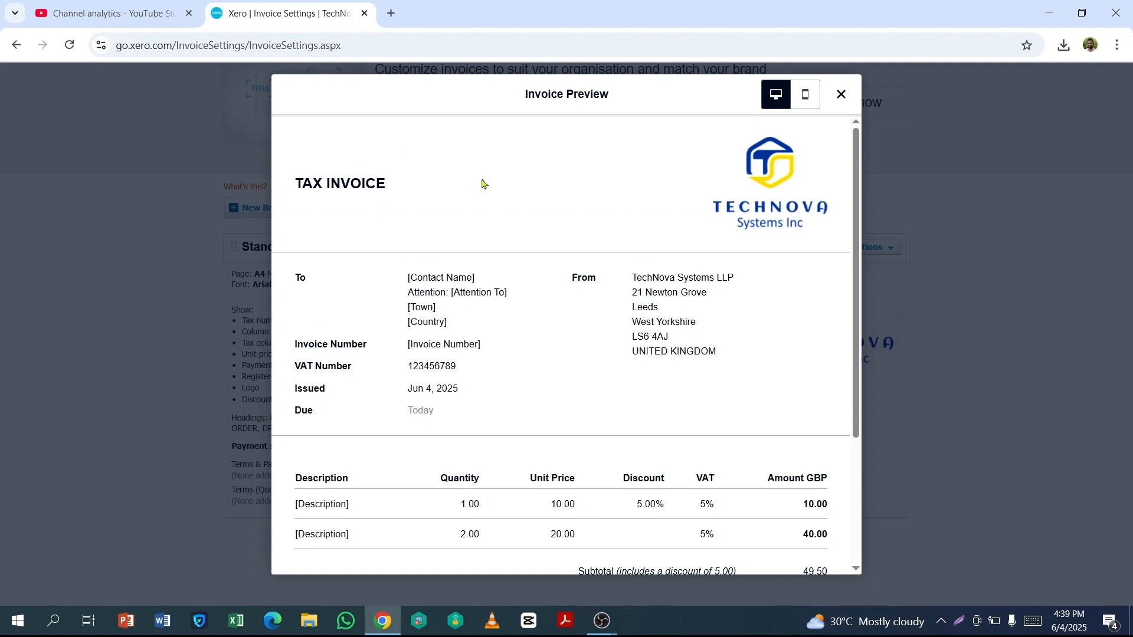
{"action": "scroll", "coordinate": [481, 189], "scroll_direction": "down", "scroll_amount": 3}
{"action": "scroll", "coordinate": [693, 479], "scroll_direction": "up", "scroll_amount": 3}
Switch the invoice preview to the mobile layout and examine it from header to totals.
{"action": "left_click", "coordinate": [809, 101]}
{"action": "scroll", "coordinate": [673, 183], "scroll_direction": "down", "scroll_amount": 4}
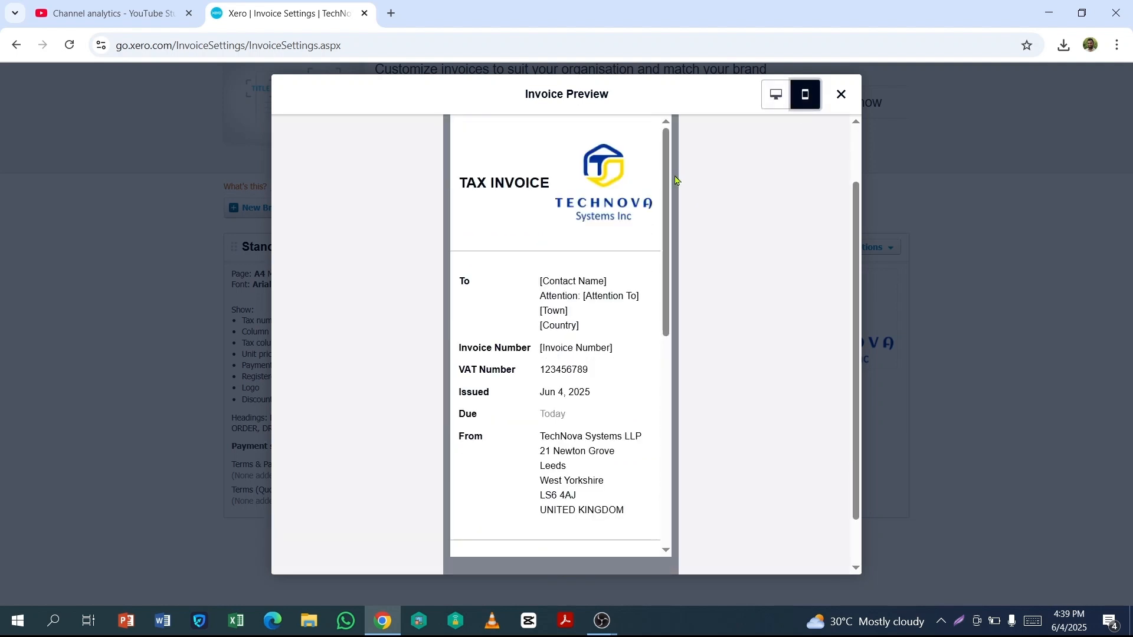
{"action": "scroll", "coordinate": [659, 205], "scroll_direction": "down", "scroll_amount": 8}
{"action": "scroll", "coordinate": [656, 253], "scroll_direction": "up", "scroll_amount": 12}
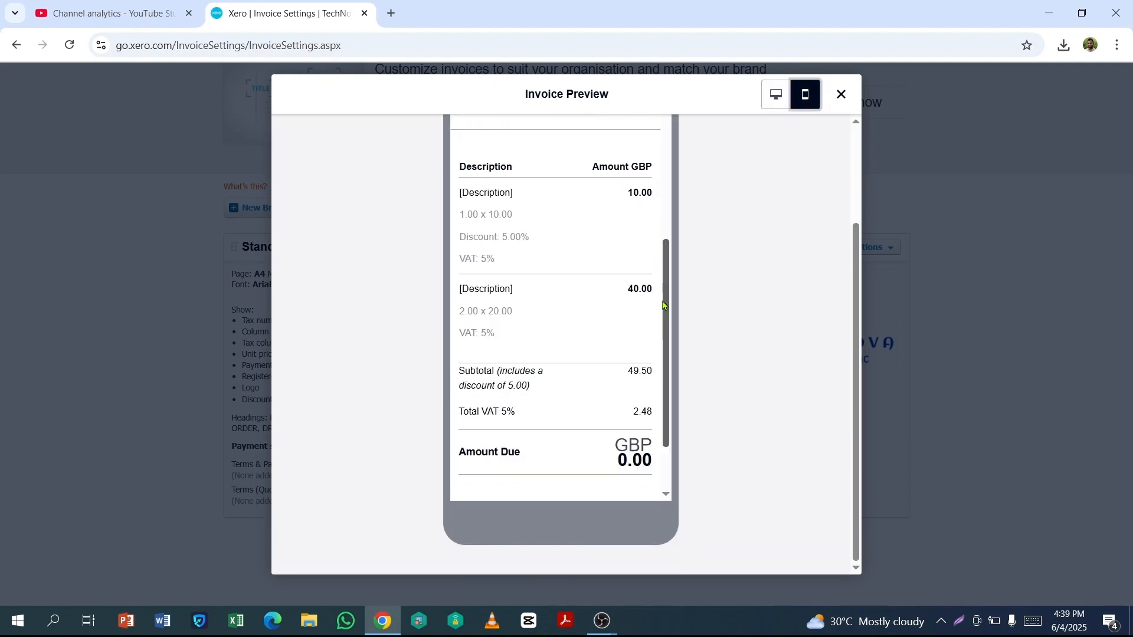
Return the preview to the desktop layout, examine the invoice down to the company registration footer, and close the preview.
{"action": "left_click", "coordinate": [774, 95]}
{"action": "scroll", "coordinate": [521, 265], "scroll_direction": "down", "scroll_amount": 3}
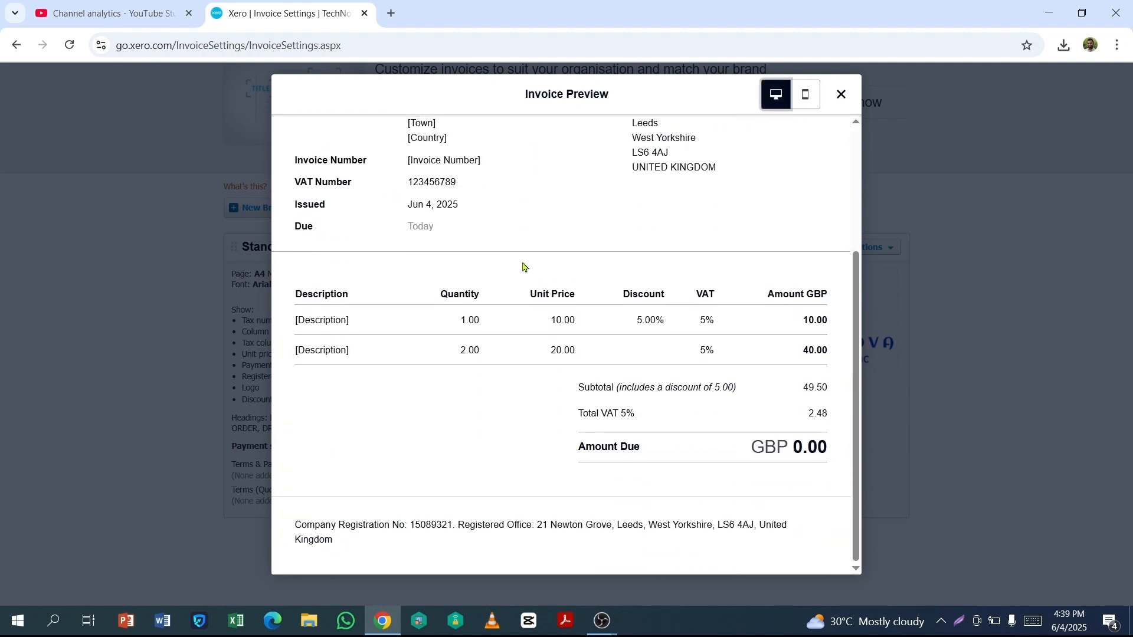
{"action": "scroll", "coordinate": [560, 447], "scroll_direction": "up", "scroll_amount": 3}
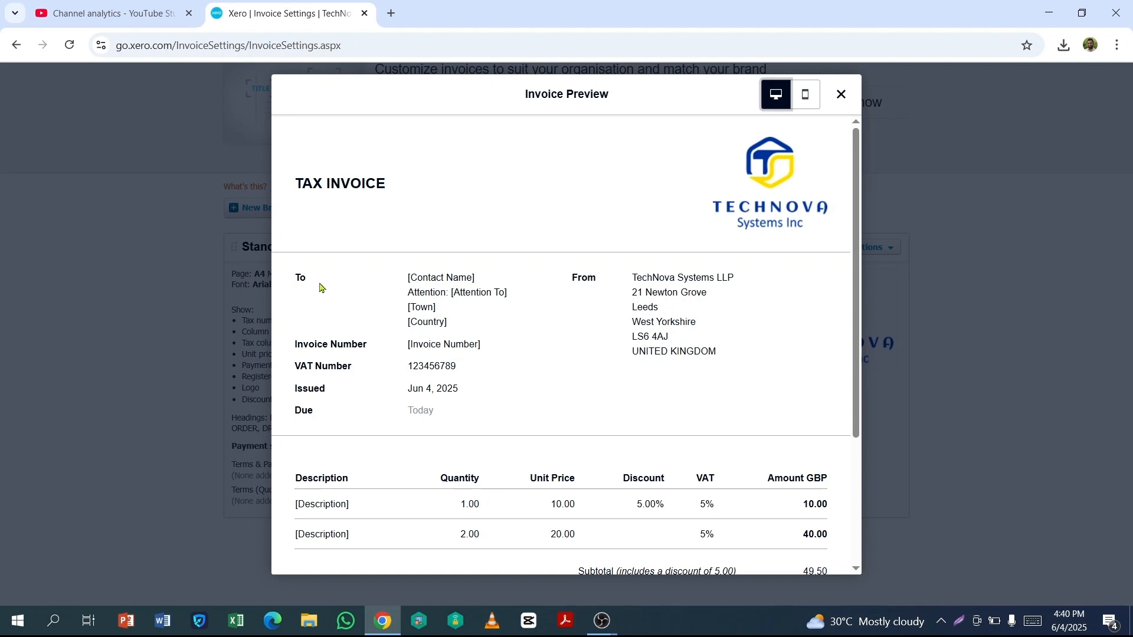
{"action": "scroll", "coordinate": [354, 280], "scroll_direction": "down", "scroll_amount": 1}
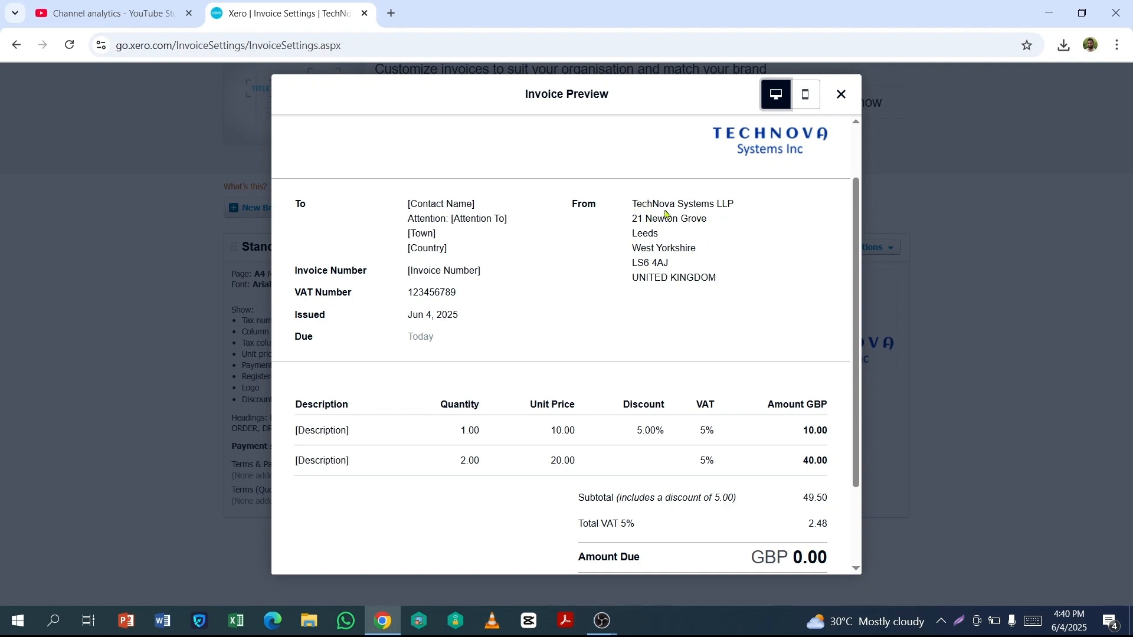
{"action": "scroll", "coordinate": [458, 372], "scroll_direction": "down", "scroll_amount": 2}
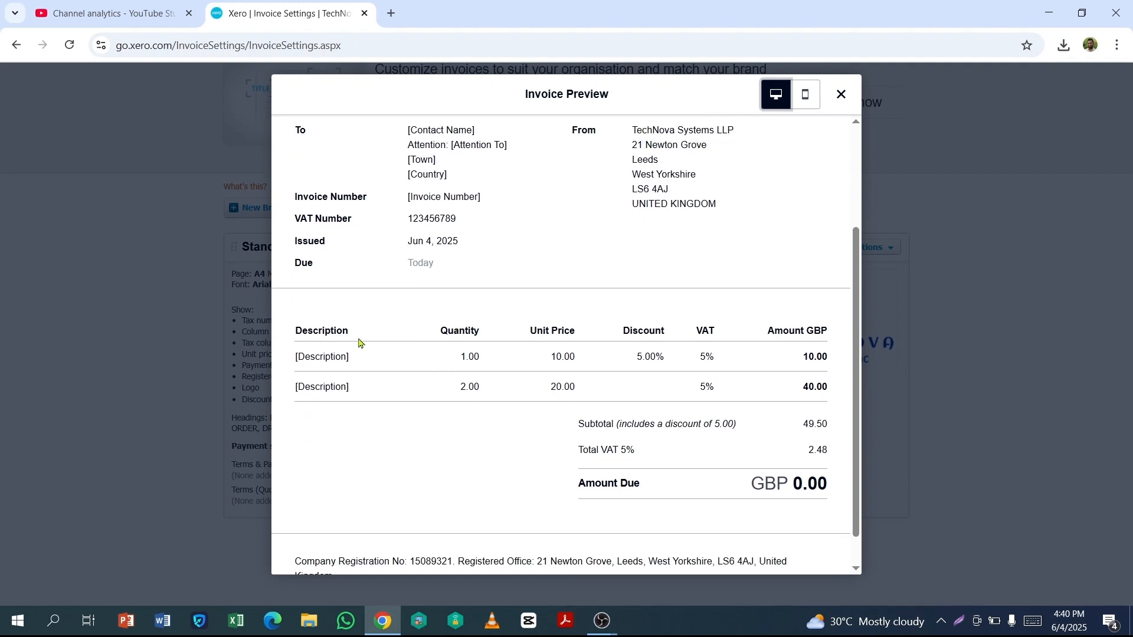
{"action": "scroll", "coordinate": [776, 351], "scroll_direction": "down", "scroll_amount": 1}
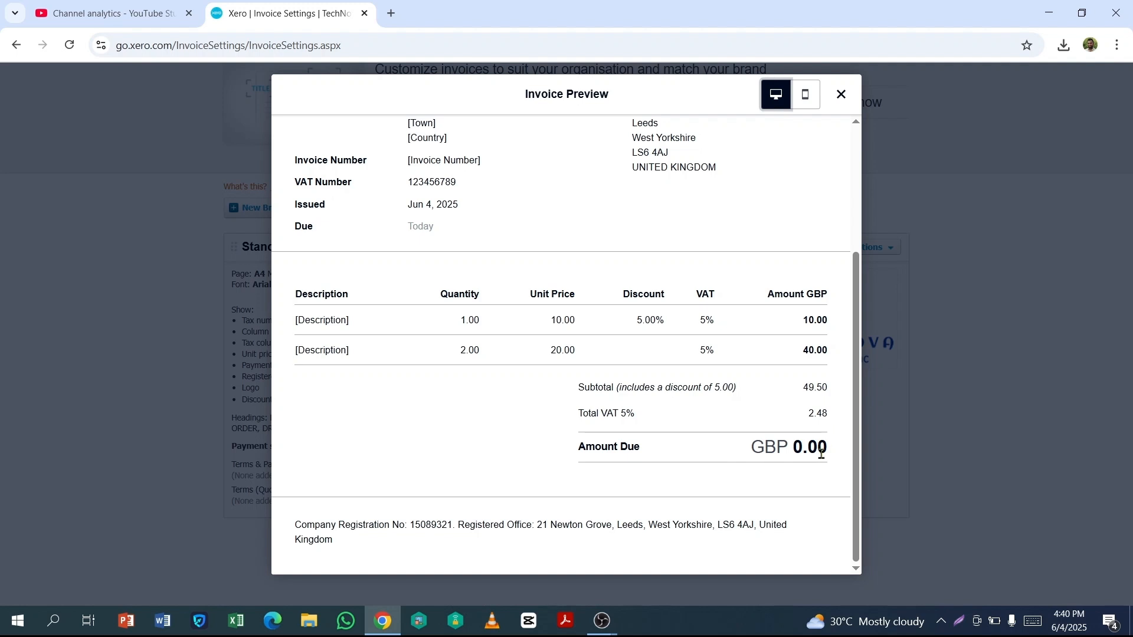
{"action": "left_click_drag", "start_coordinate": [297, 527], "coordinate": [351, 546]}
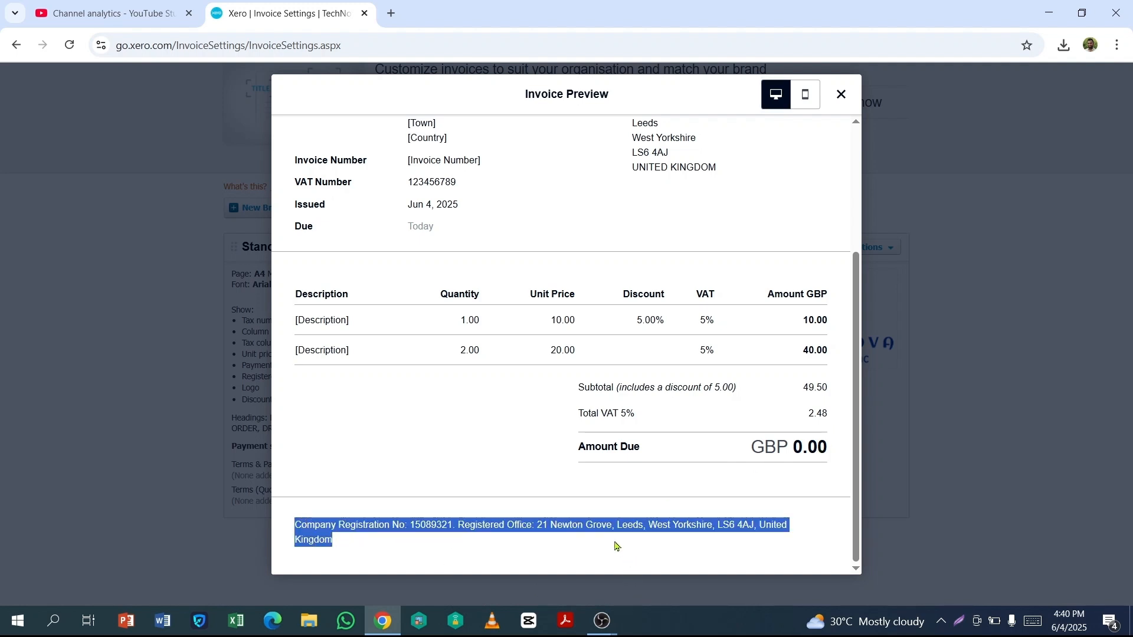
{"action": "scroll", "coordinate": [592, 514], "scroll_direction": "up", "scroll_amount": 3}
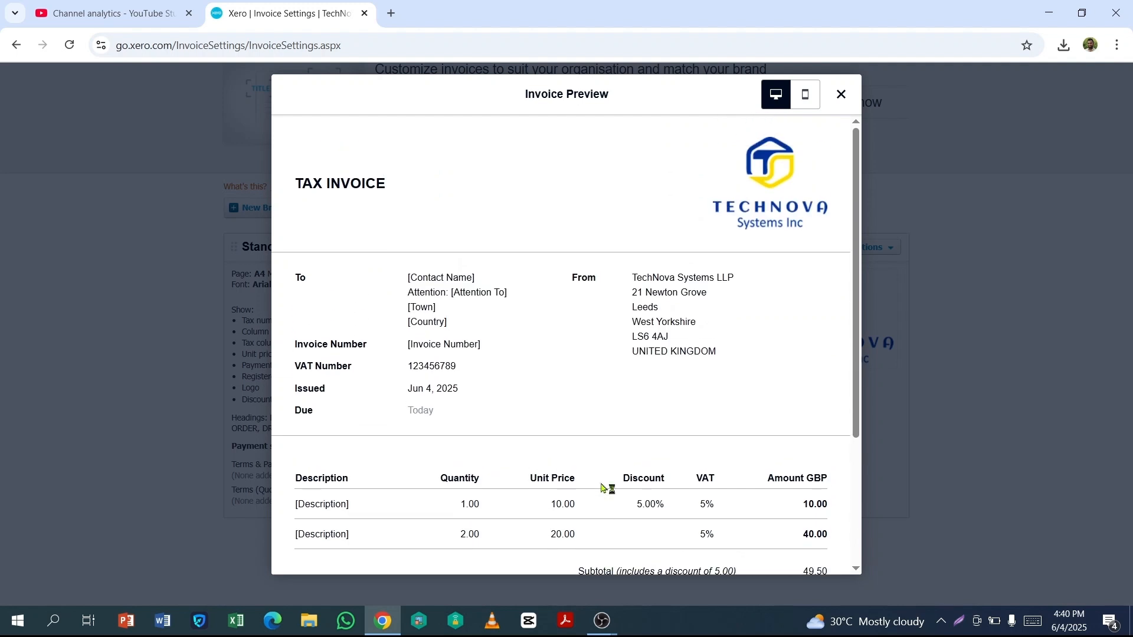
{"action": "scroll", "coordinate": [527, 265], "scroll_direction": "down", "scroll_amount": 3}
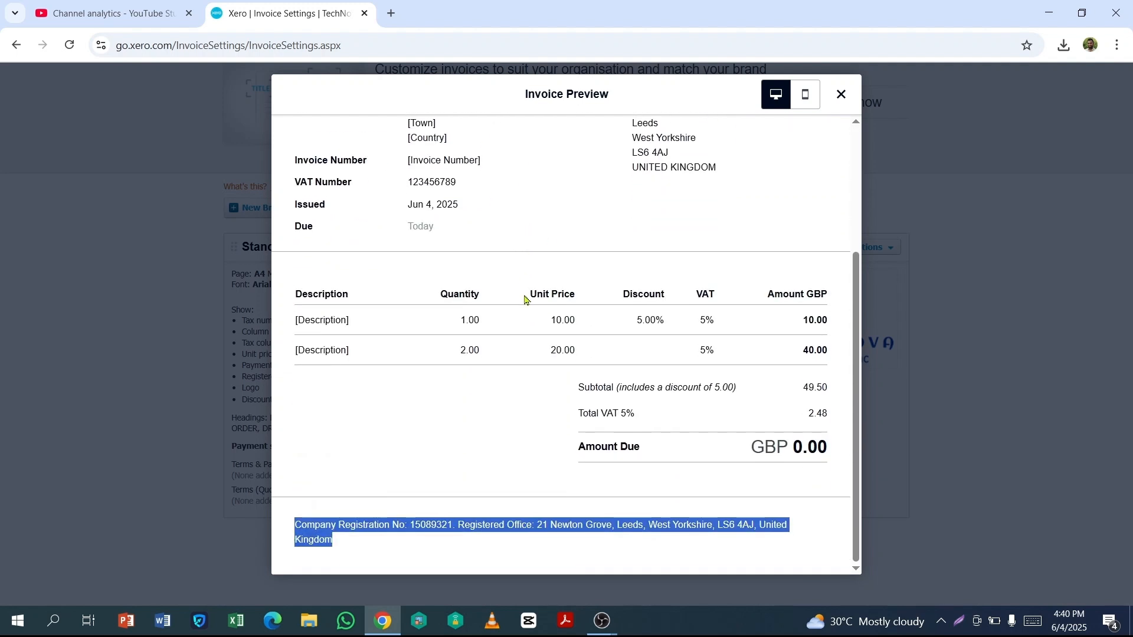
{"action": "scroll", "coordinate": [526, 298], "scroll_direction": "up", "scroll_amount": 3}
{"action": "left_click", "coordinate": [841, 95]}
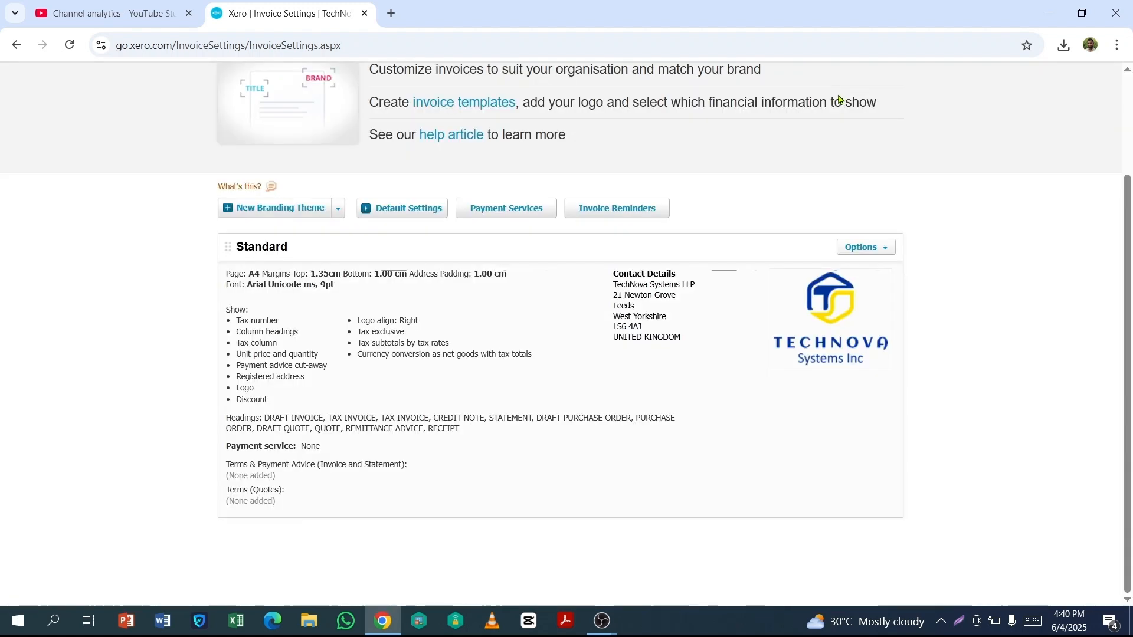
Start a new branding theme, review its margins and address padding, and choose the font "Arial – supports Asian languages".
{"action": "left_click", "coordinate": [277, 209]}
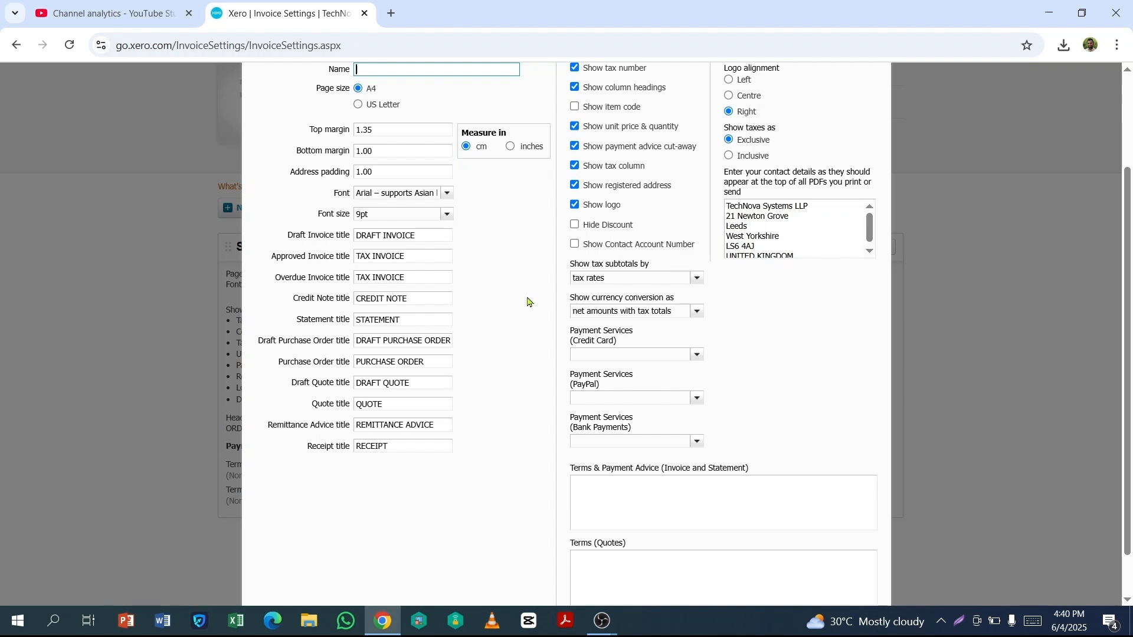
{"action": "scroll", "coordinate": [307, 389], "scroll_direction": "up", "scroll_amount": 3}
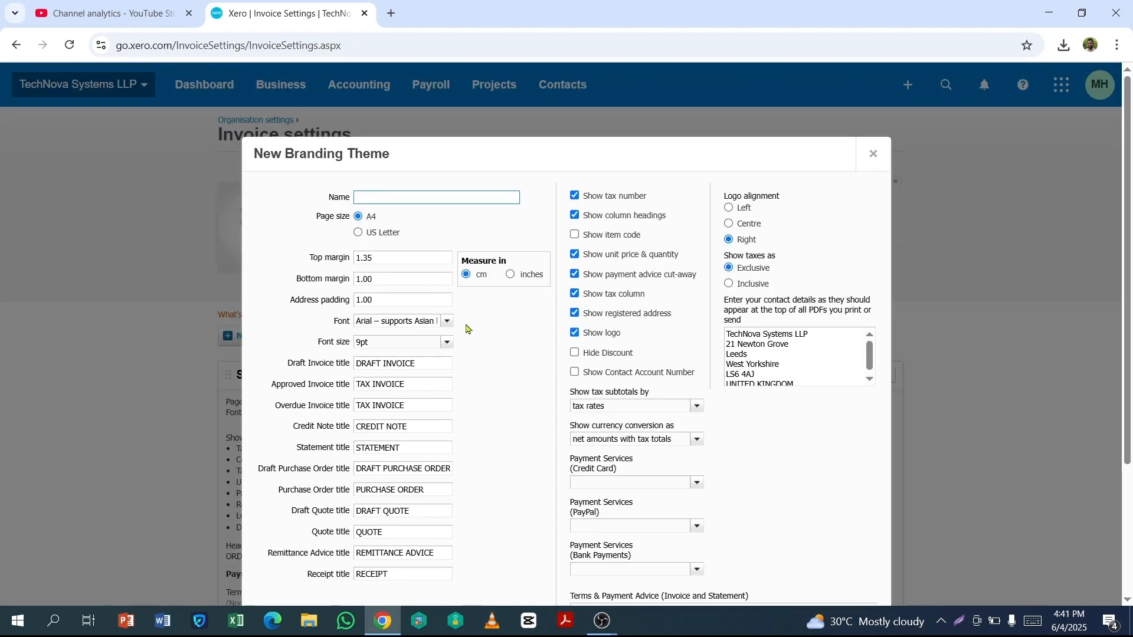
{"action": "scroll", "coordinate": [448, 312], "scroll_direction": "down", "scroll_amount": 1}
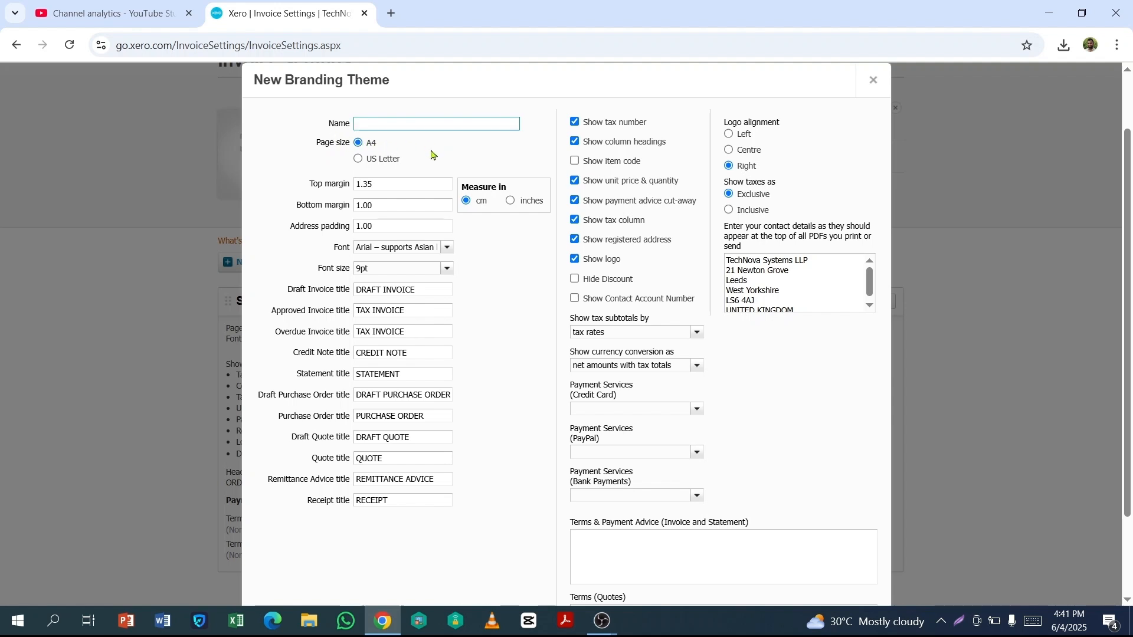
{"action": "left_click", "coordinate": [403, 185]}
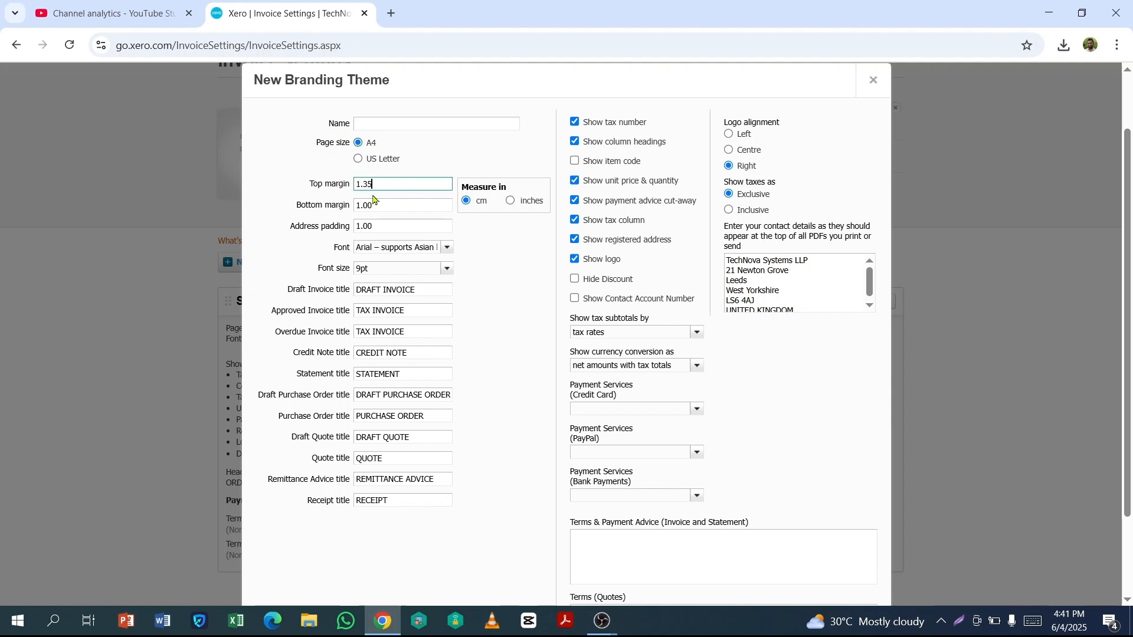
{"action": "left_click", "coordinate": [403, 207]}
{"action": "left_click", "coordinate": [404, 224]}
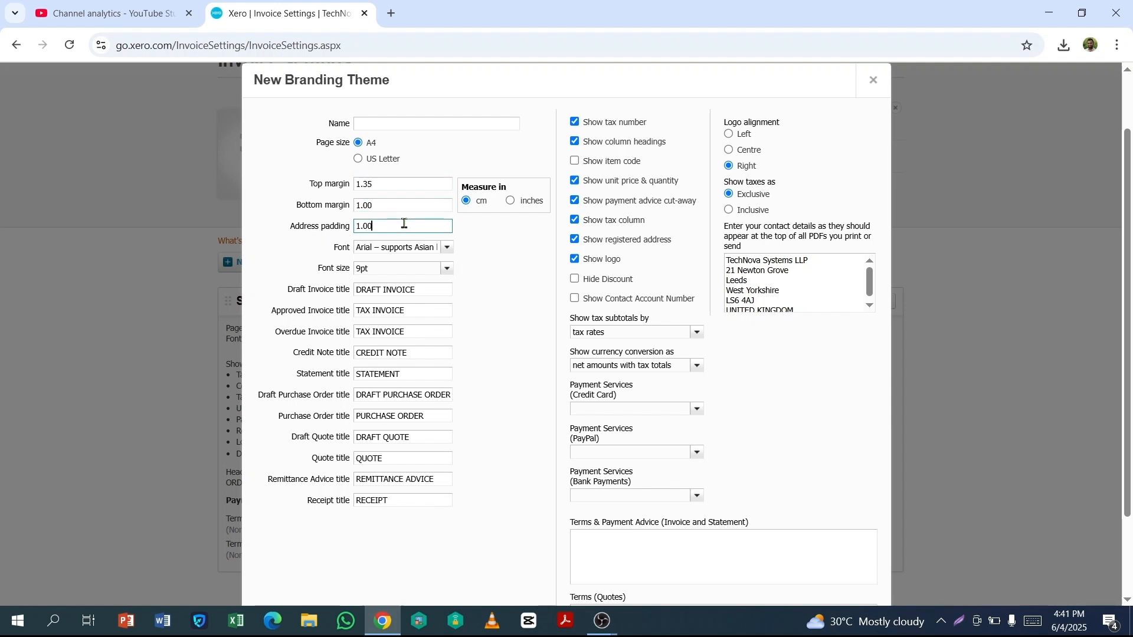
{"action": "left_click", "coordinate": [448, 252]}
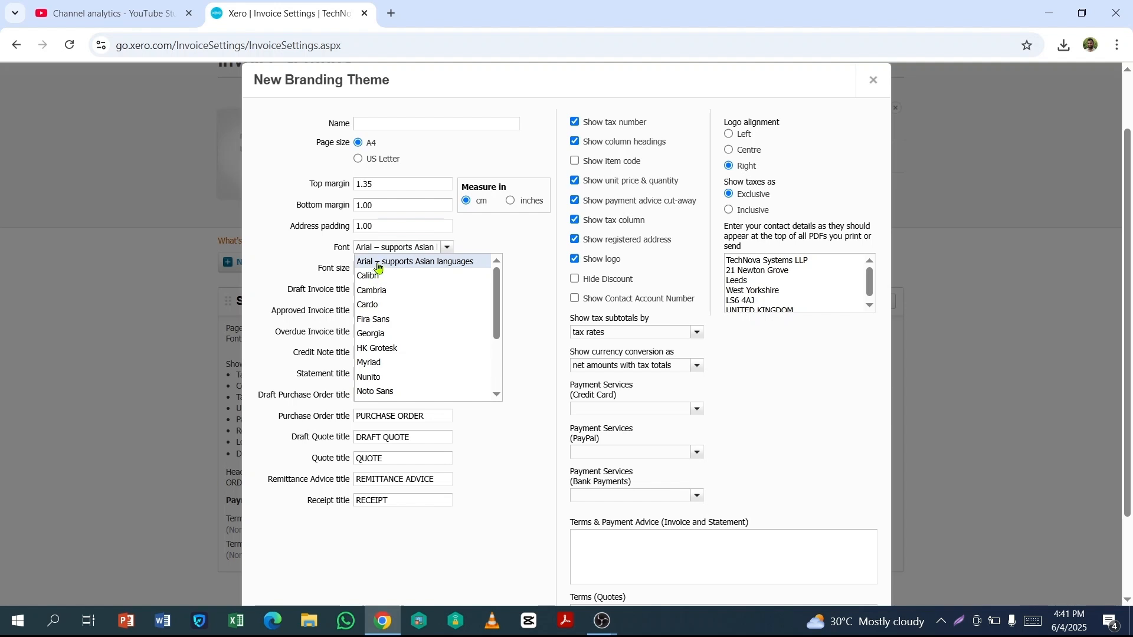
{"action": "left_click", "coordinate": [378, 266]}
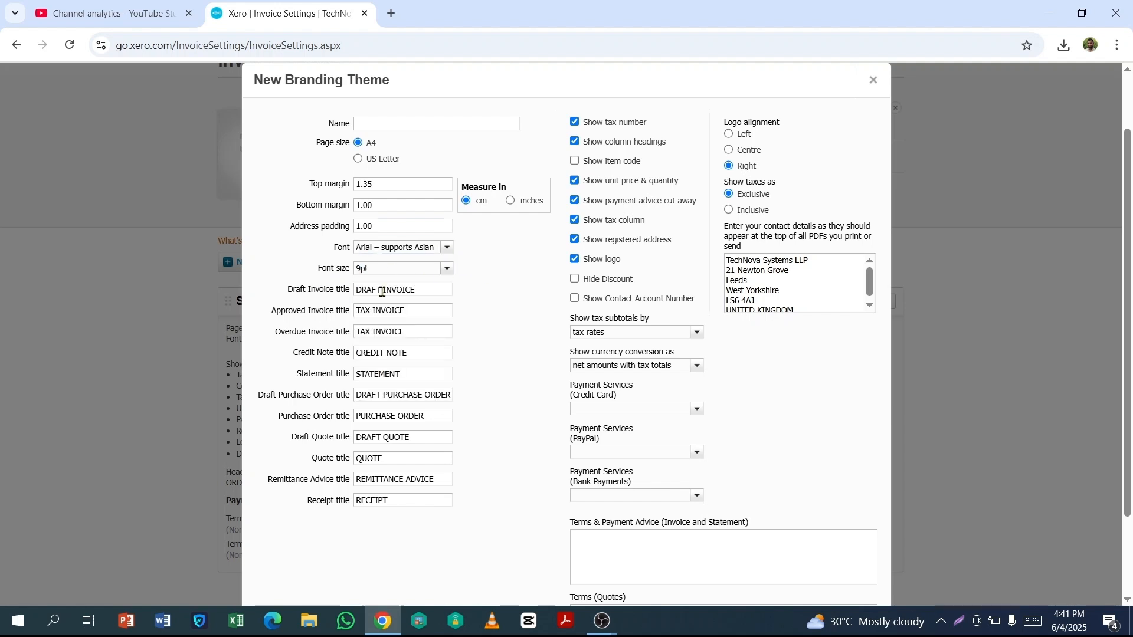
Review the new theme's document title fields, from the draft invoice title to the receipt title.
{"action": "scroll", "coordinate": [473, 291], "scroll_direction": "down", "scroll_amount": 1}
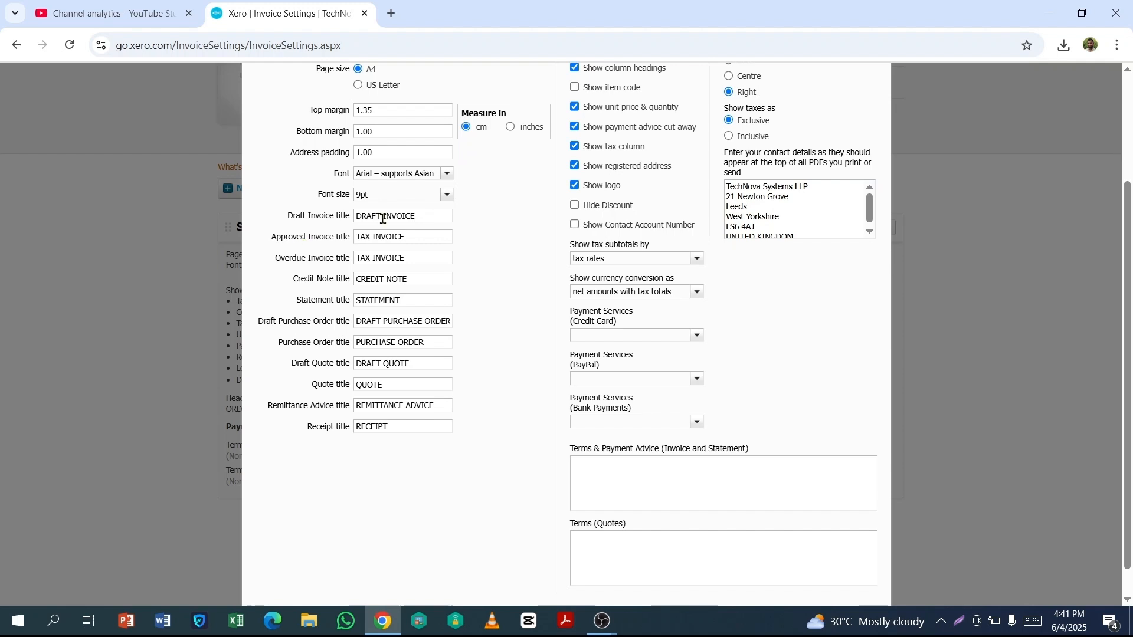
{"action": "left_click_drag", "start_coordinate": [359, 219], "coordinate": [402, 220]}
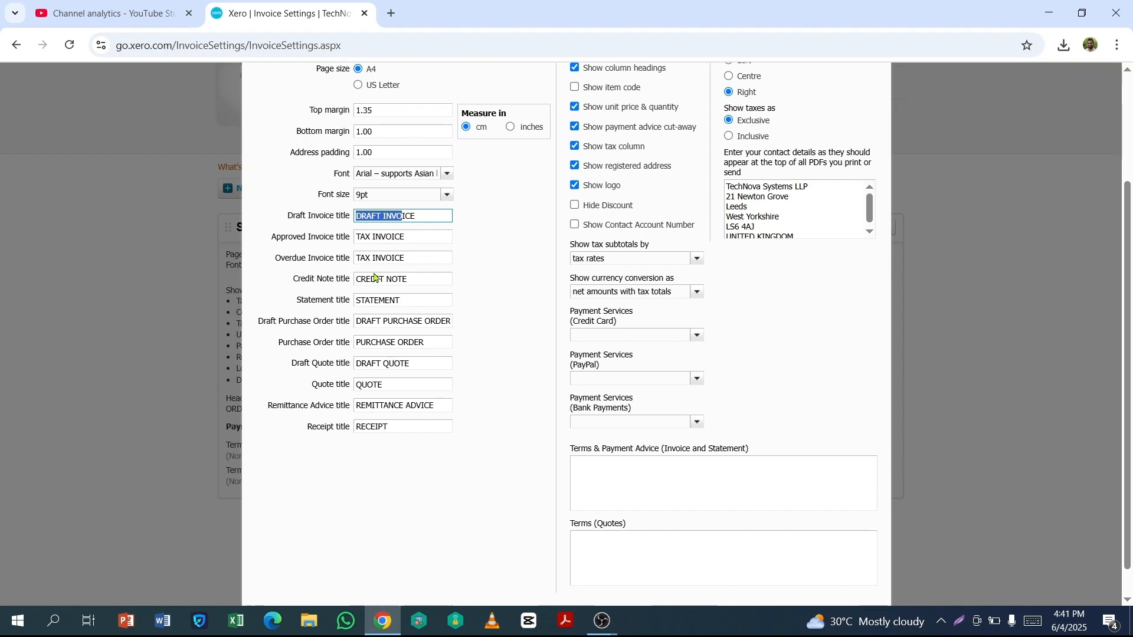
{"action": "scroll", "coordinate": [394, 258], "scroll_direction": "down", "scroll_amount": 1}
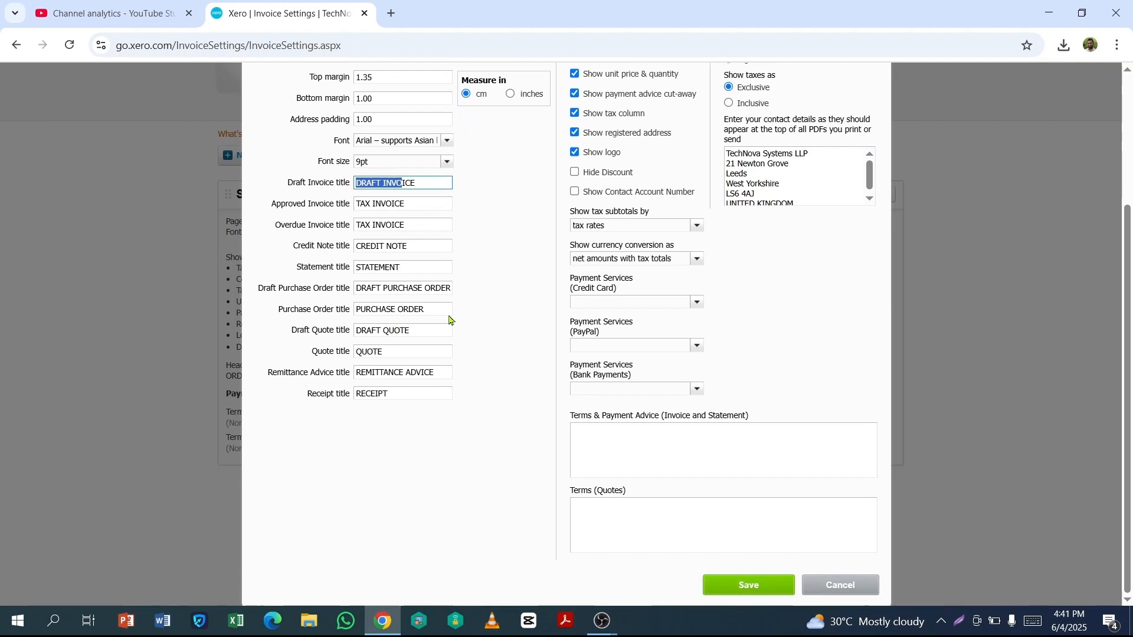
{"action": "left_click", "coordinate": [480, 299]}
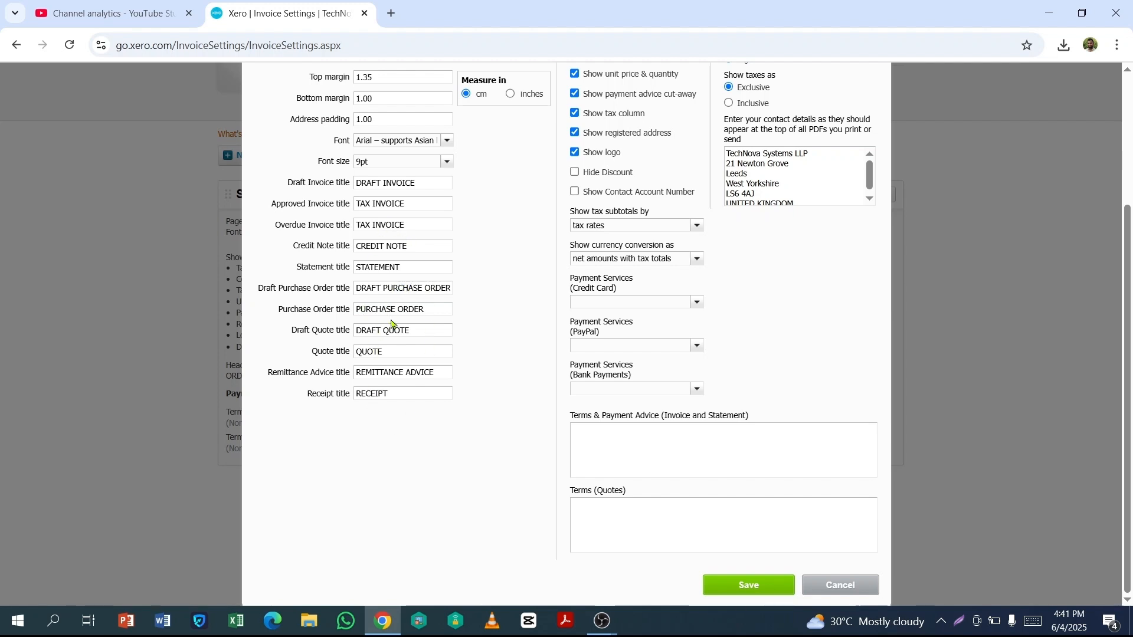
{"action": "scroll", "coordinate": [391, 323], "scroll_direction": "up", "scroll_amount": 3}
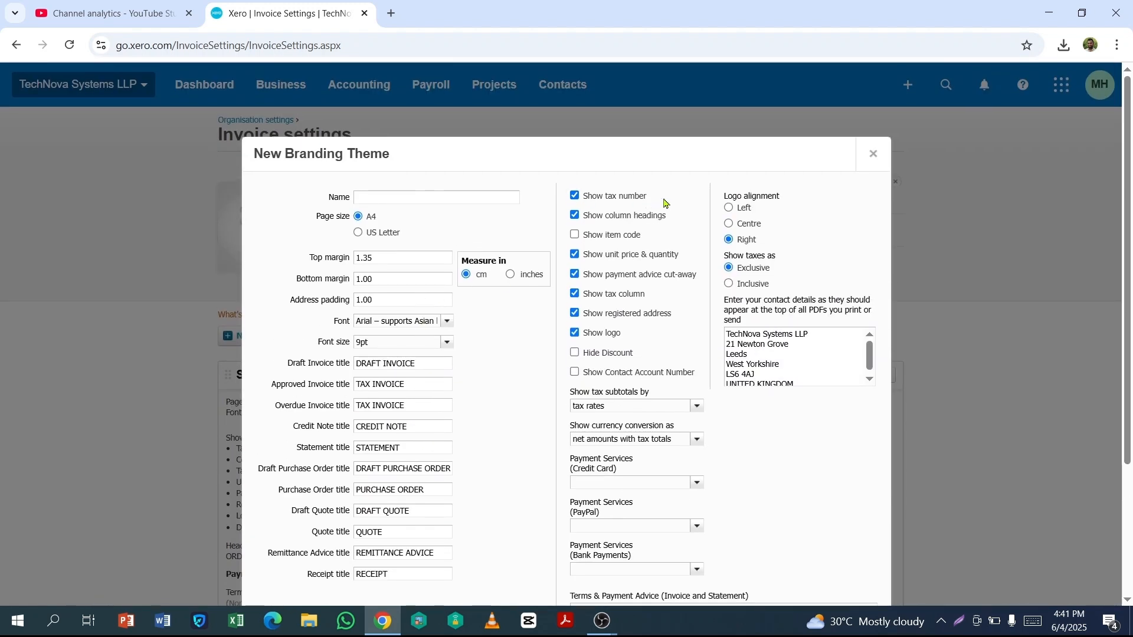
Enable Show item code for the new branding theme, and try switching Hide Discount on and back off.
{"action": "left_click", "coordinate": [575, 236]}
{"action": "scroll", "coordinate": [667, 298], "scroll_direction": "down", "scroll_amount": 1}
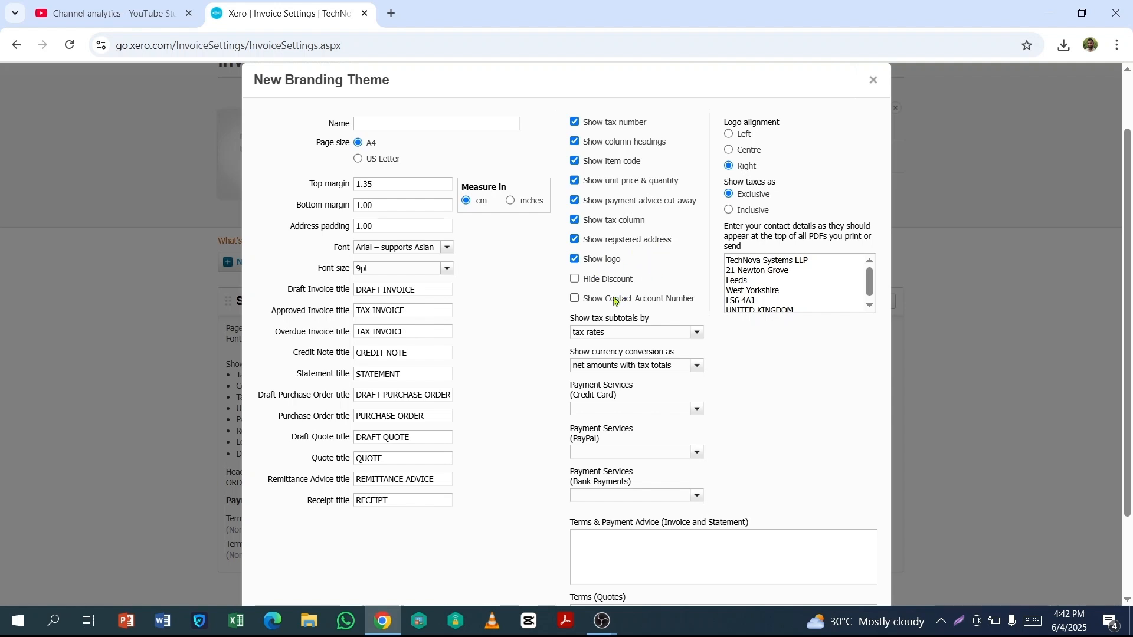
{"action": "left_click", "coordinate": [574, 279]}
{"action": "left_click", "coordinate": [576, 281]}
{"action": "scroll", "coordinate": [630, 448], "scroll_direction": "down", "scroll_amount": 2}
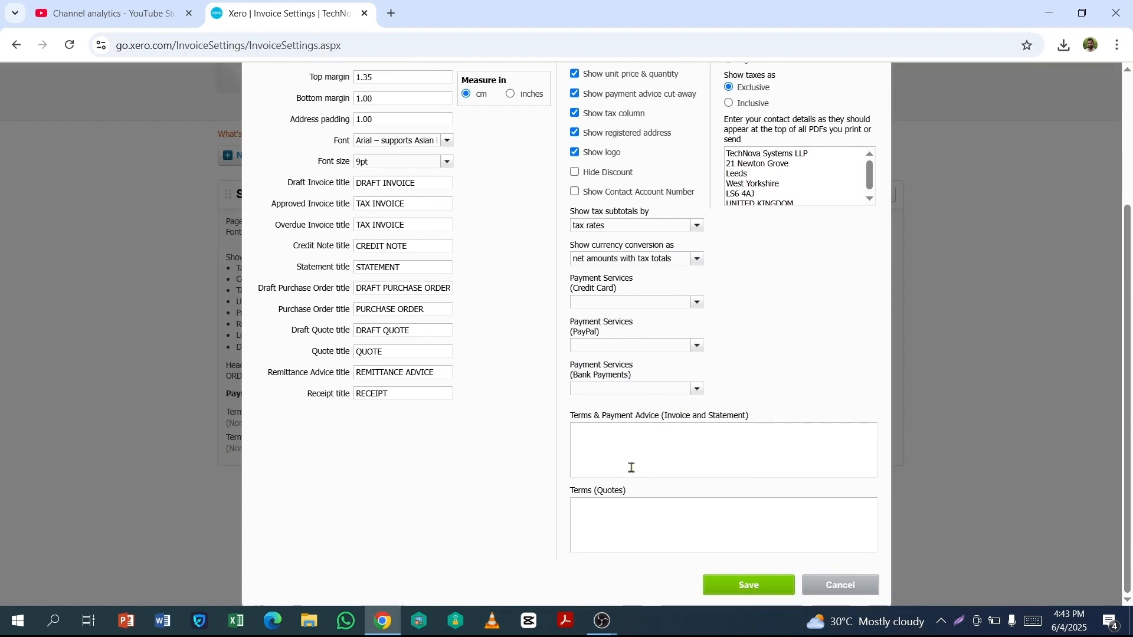
Review the new theme's terms fields for invoices, statements and quotes, and the contact details shown at the top of PDFs.
{"action": "left_click", "coordinate": [618, 442]}
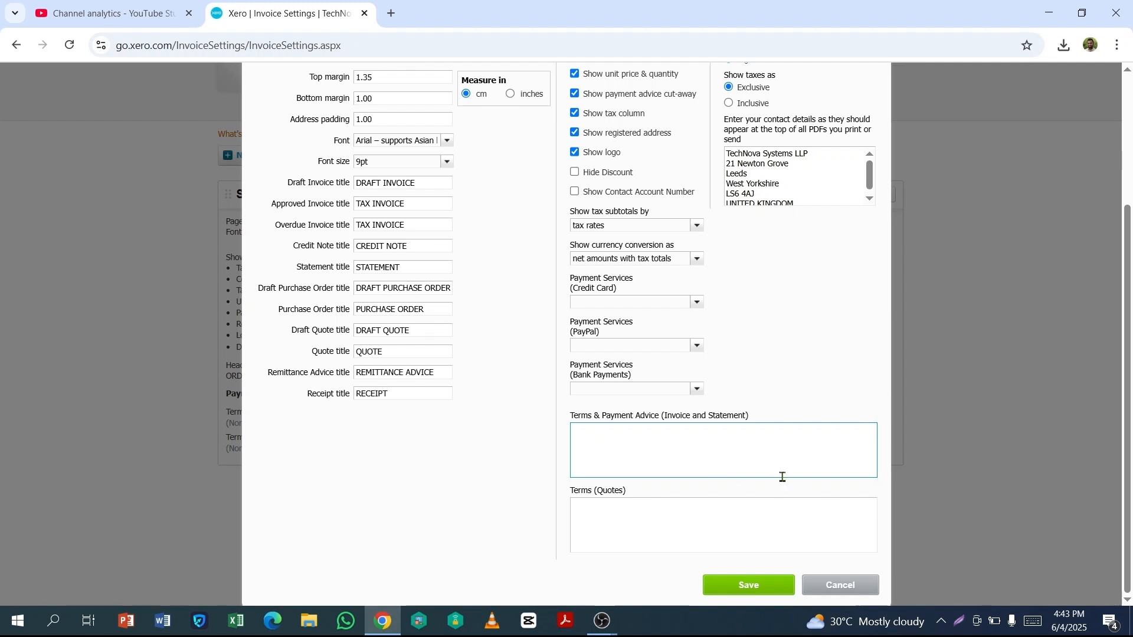
{"action": "left_click", "coordinate": [591, 508]}
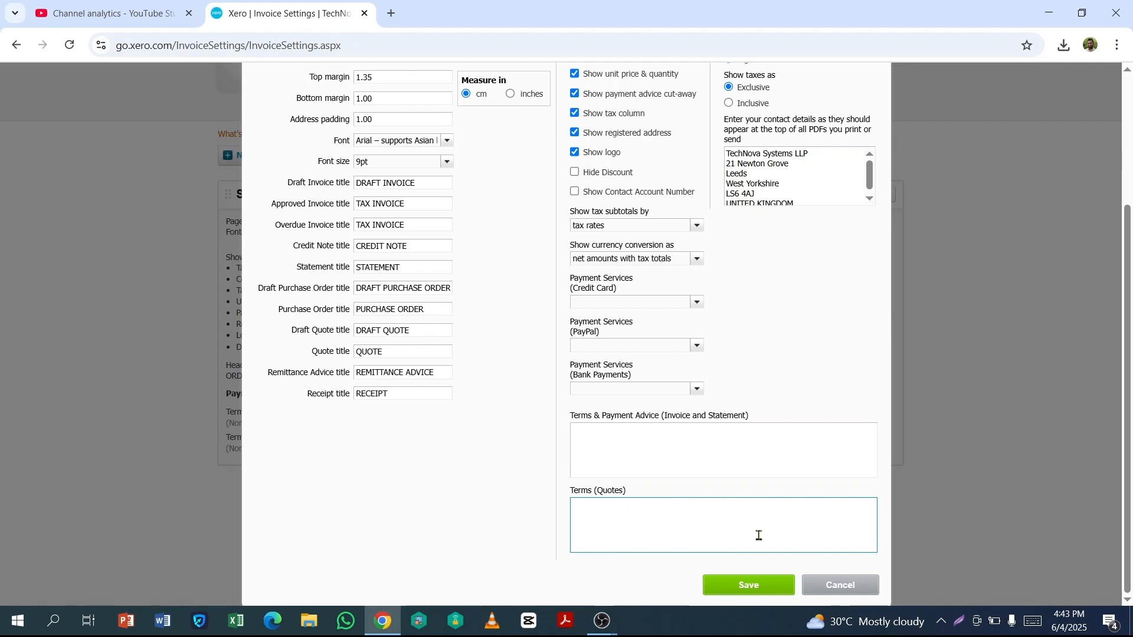
{"action": "scroll", "coordinate": [767, 466], "scroll_direction": "up", "scroll_amount": 3}
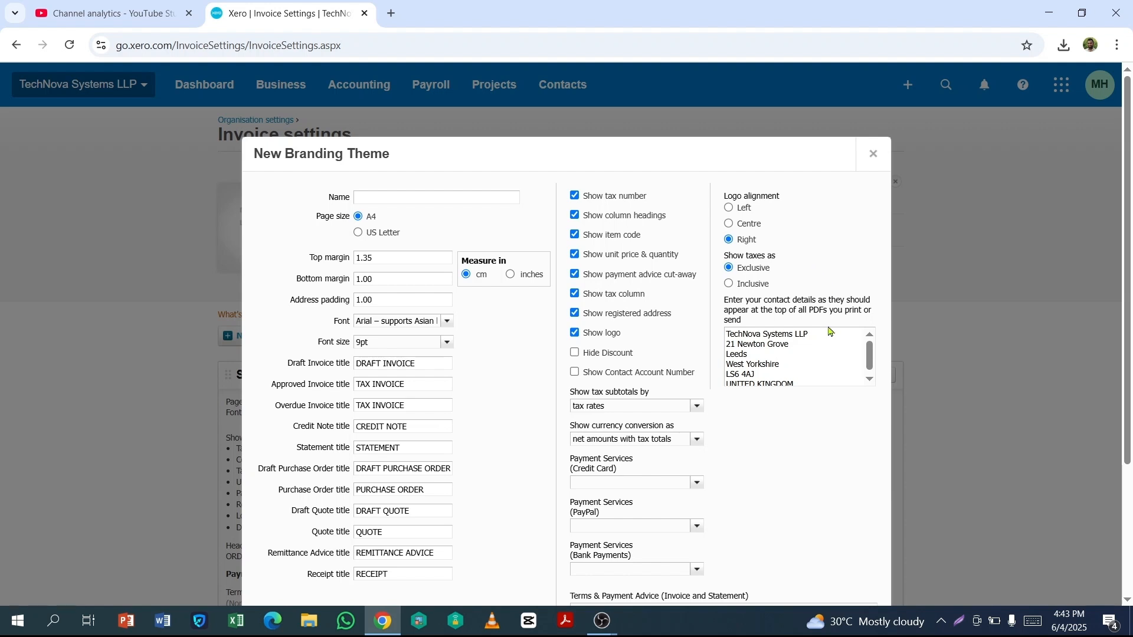
{"action": "scroll", "coordinate": [826, 329], "scroll_direction": "down", "scroll_amount": 1}
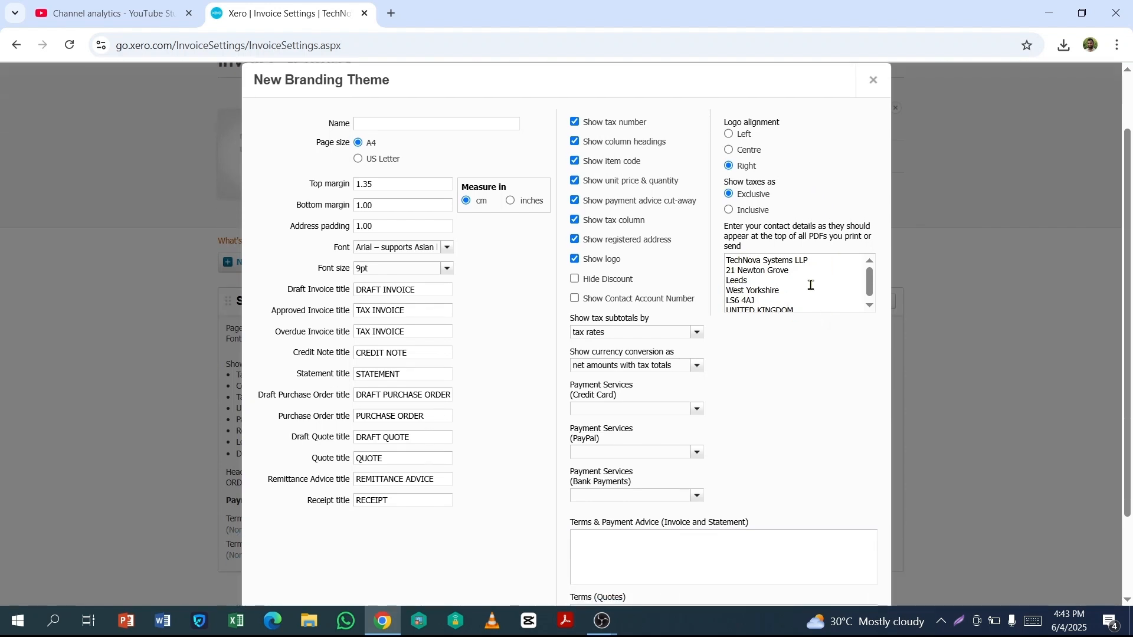
{"action": "left_click", "coordinate": [870, 298]}
{"action": "scroll", "coordinate": [605, 338], "scroll_direction": "up", "scroll_amount": 2}
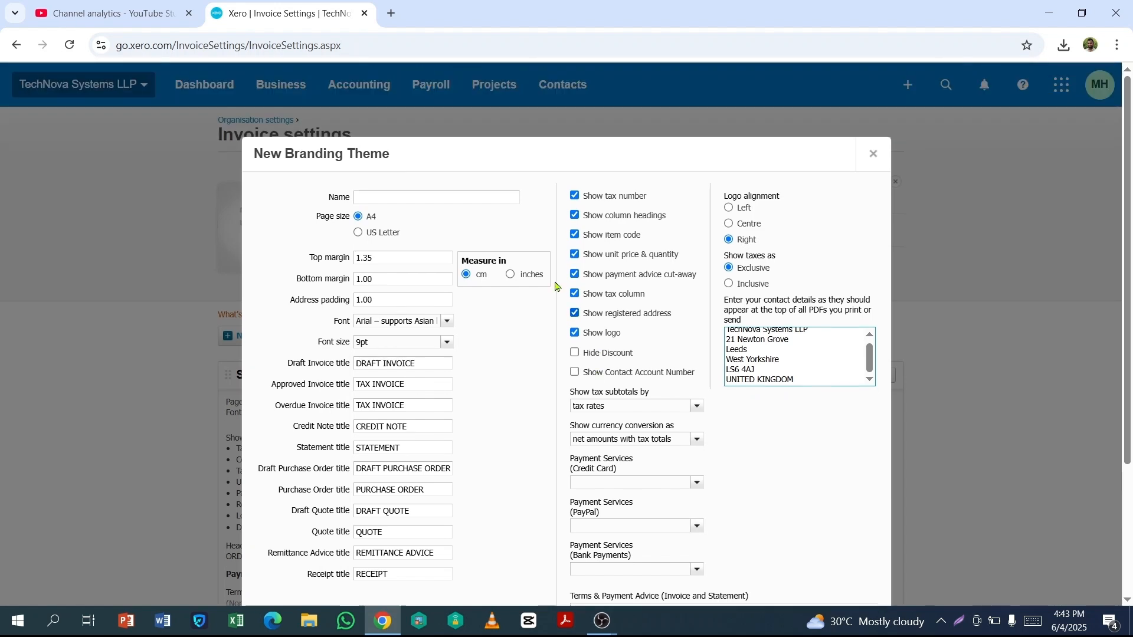
Name the new branding theme "WINDOW Demo" and save it.
{"action": "left_click", "coordinate": [392, 197]}
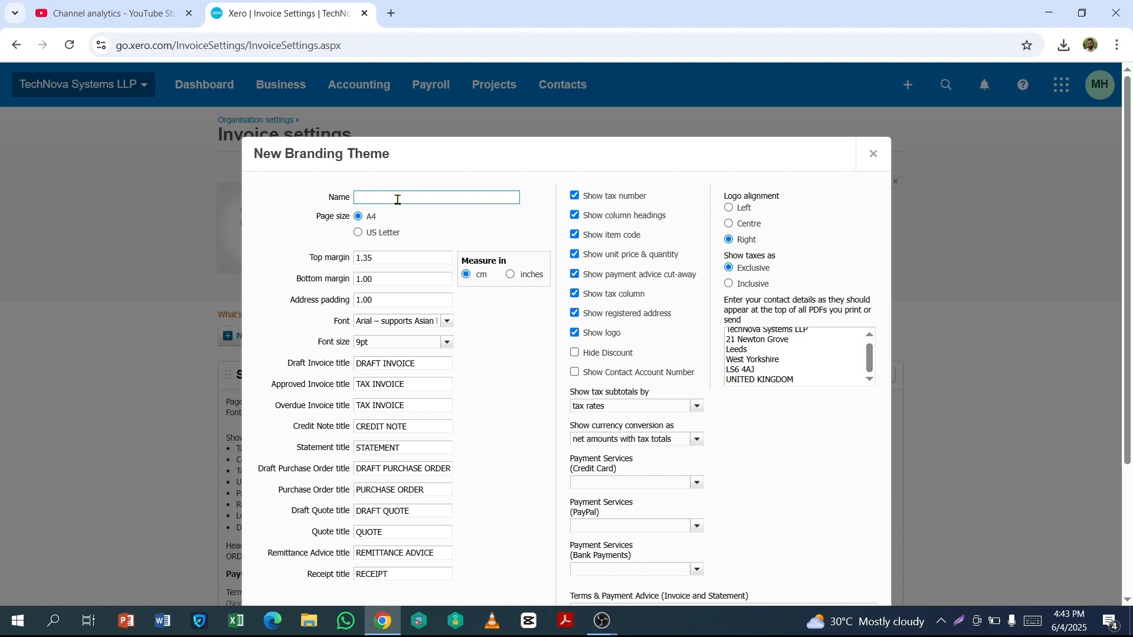
{"action": "type", "text": "WINDOW Demo"}
{"action": "scroll", "coordinate": [481, 222], "scroll_direction": "down", "scroll_amount": 3}
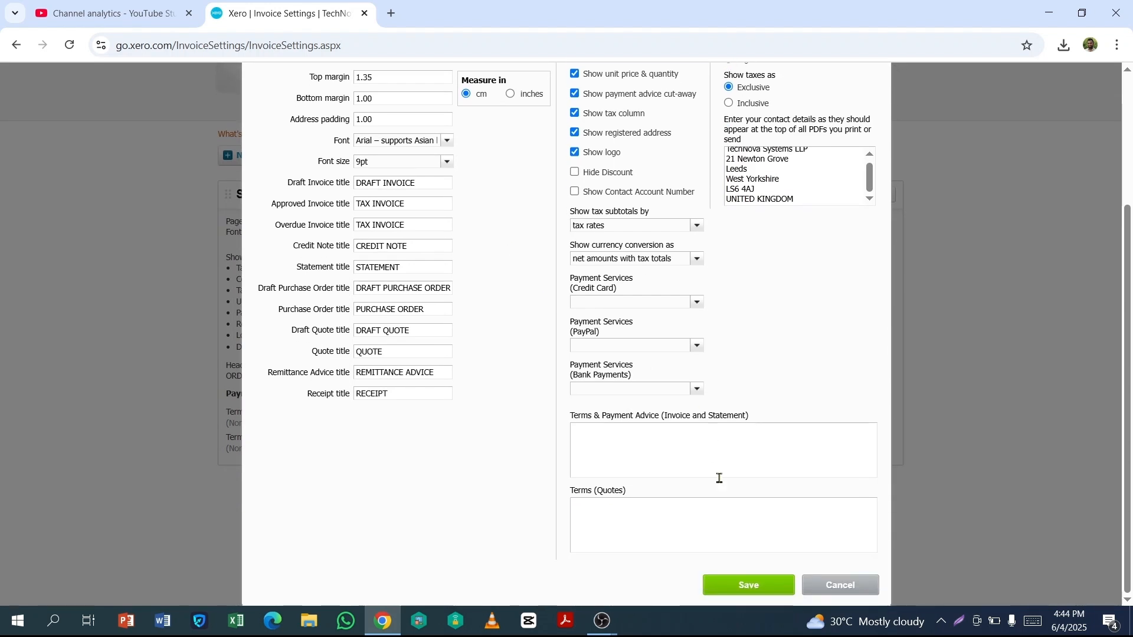
{"action": "left_click", "coordinate": [747, 584]}
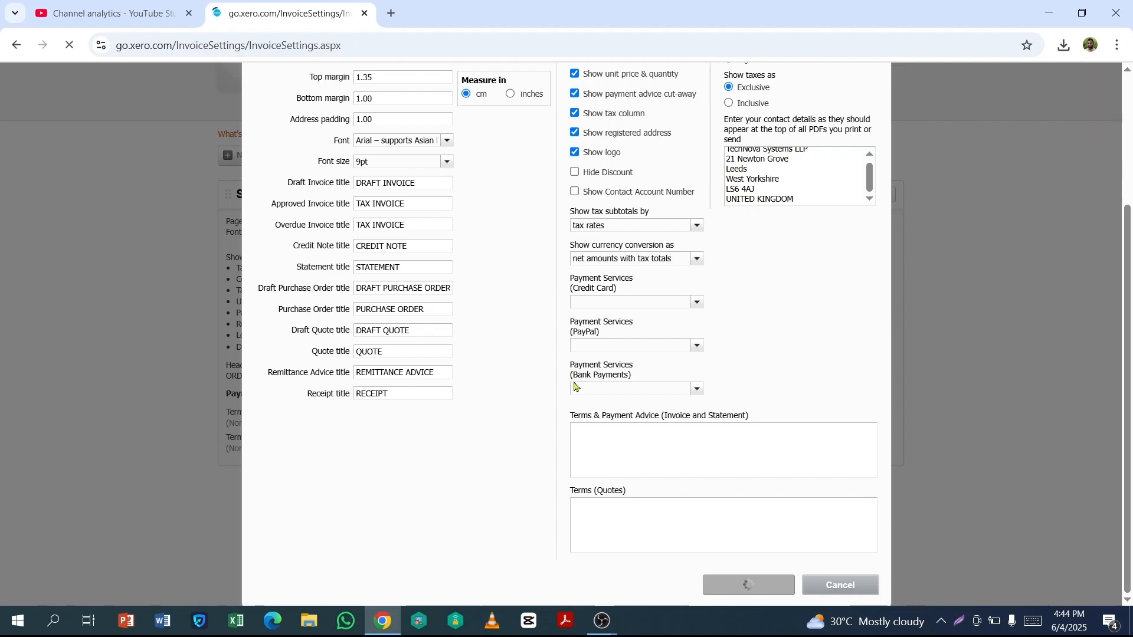
Compare the saved WINDOW Demo theme's summary with the Standard theme on the invoice settings page.
{"action": "scroll", "coordinate": [542, 332], "scroll_direction": "down", "scroll_amount": 8}
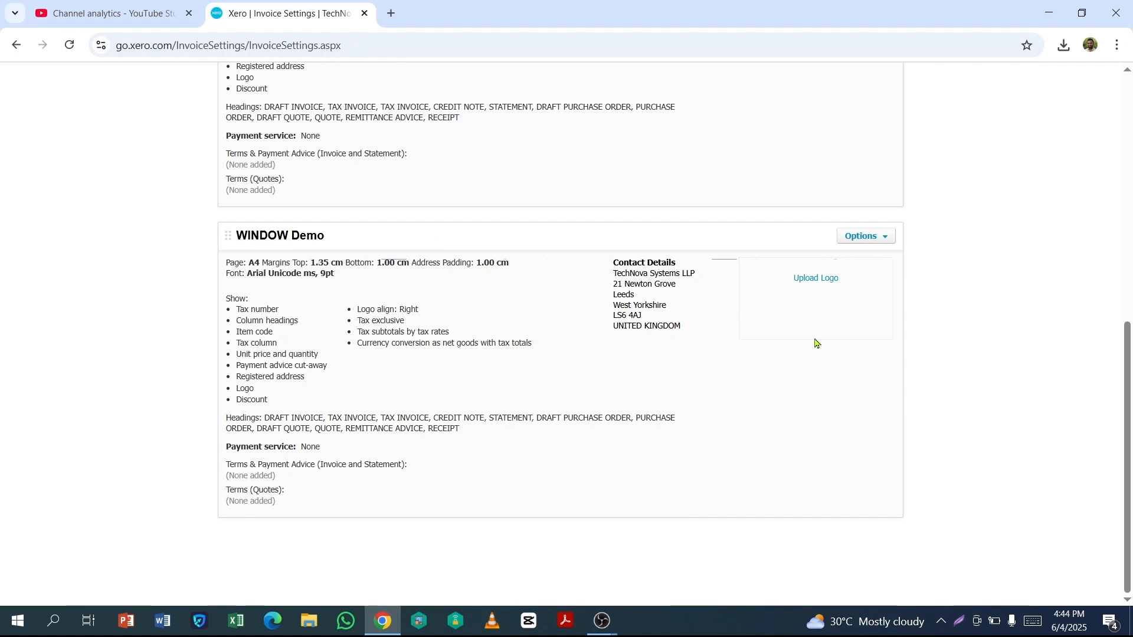
{"action": "scroll", "coordinate": [567, 387], "scroll_direction": "up", "scroll_amount": 6}
{"action": "scroll", "coordinate": [542, 329], "scroll_direction": "up", "scroll_amount": 1}
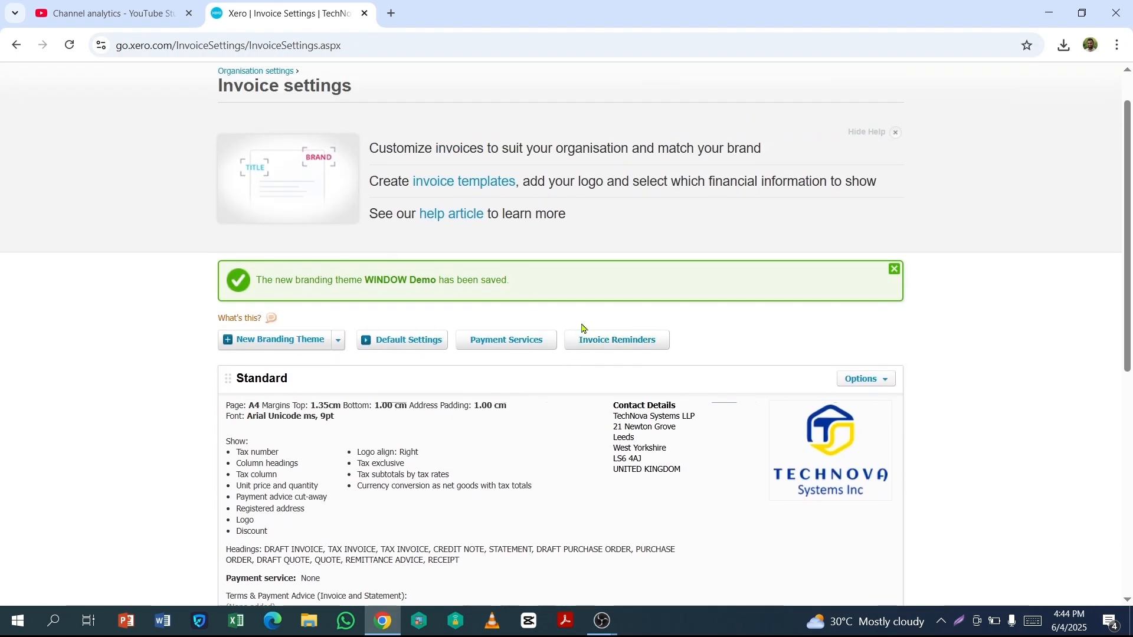
{"action": "scroll", "coordinate": [543, 328], "scroll_direction": "down", "scroll_amount": 1}
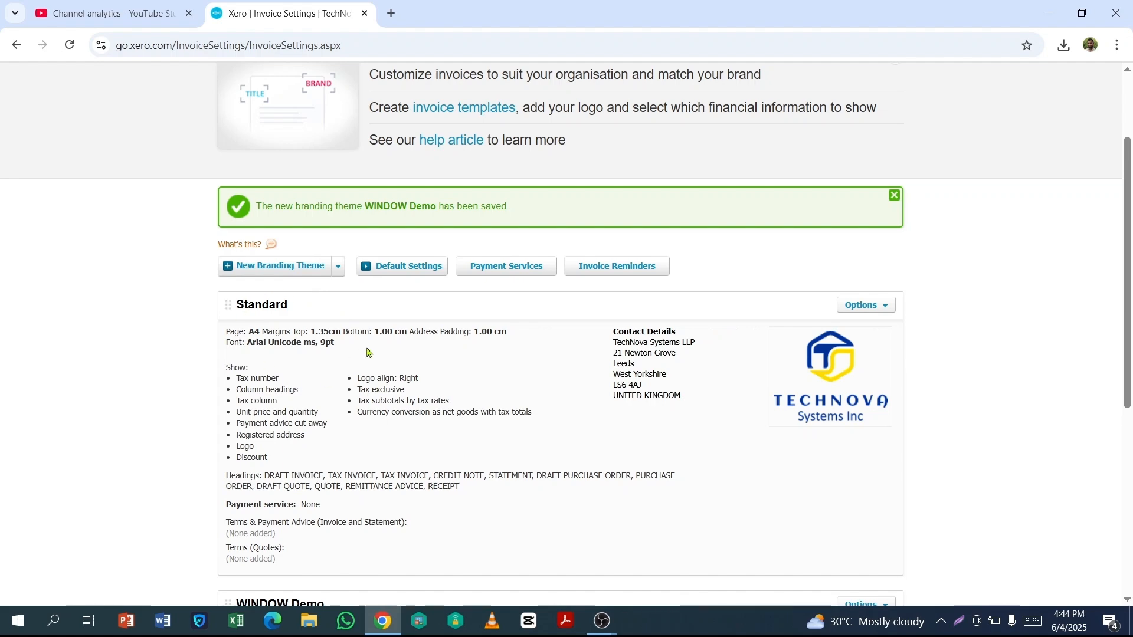
{"action": "scroll", "coordinate": [340, 366], "scroll_direction": "down", "scroll_amount": 6}
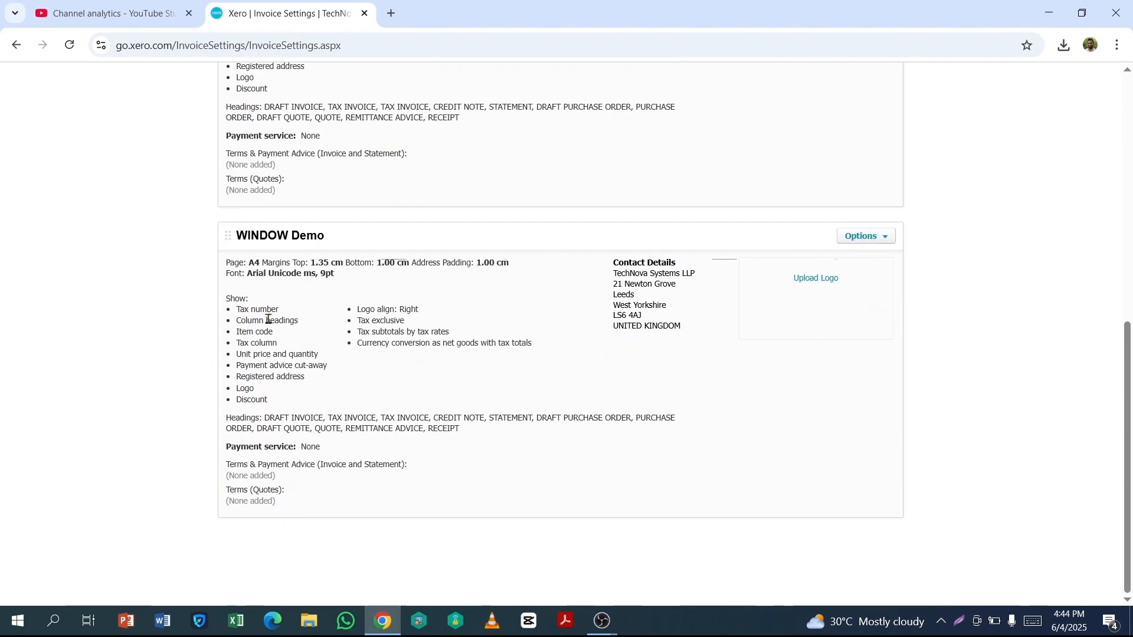
Upload the image TECHNOVO-LOGOclr from the Desktop folder as the logo of the WINDOW Demo theme.
{"action": "left_click", "coordinate": [823, 283]}
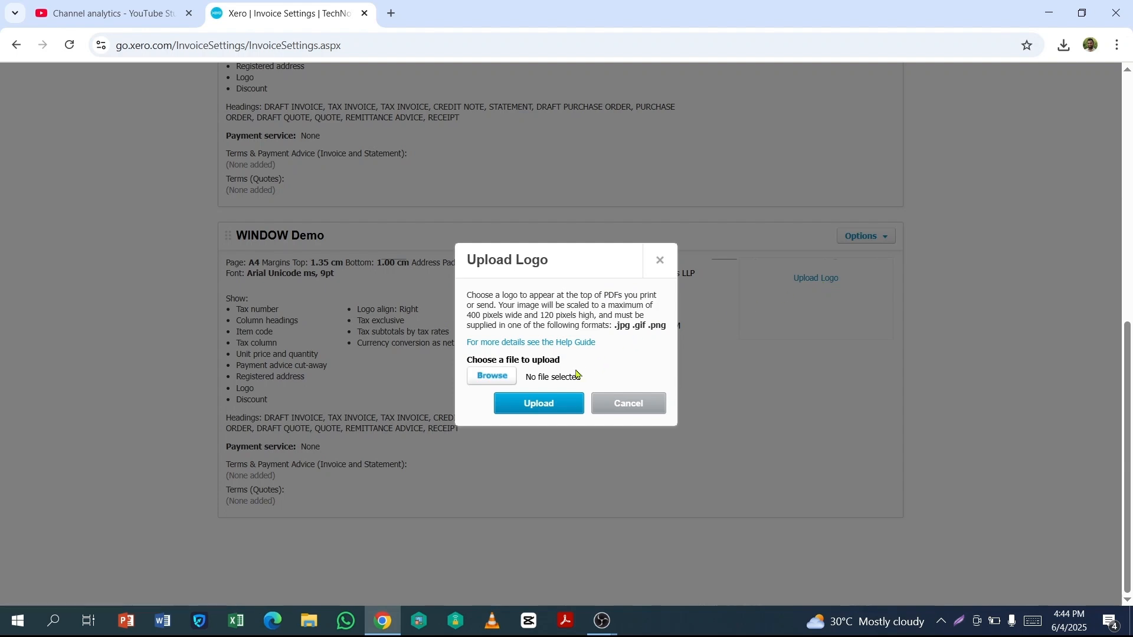
{"action": "left_click", "coordinate": [492, 377]}
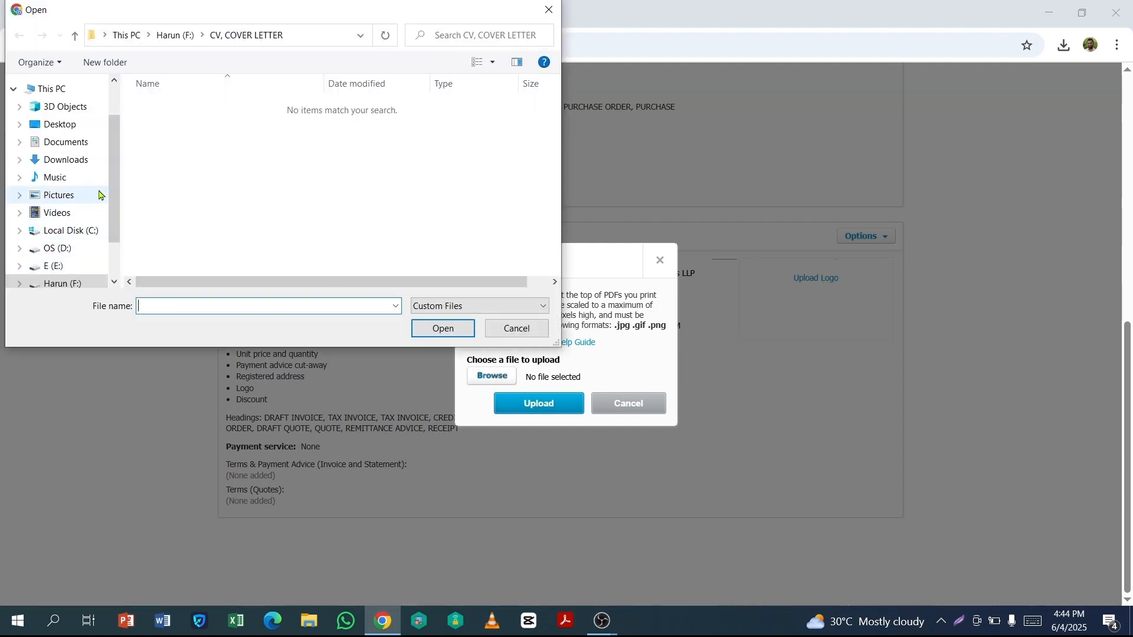
{"action": "left_click", "coordinate": [56, 124]}
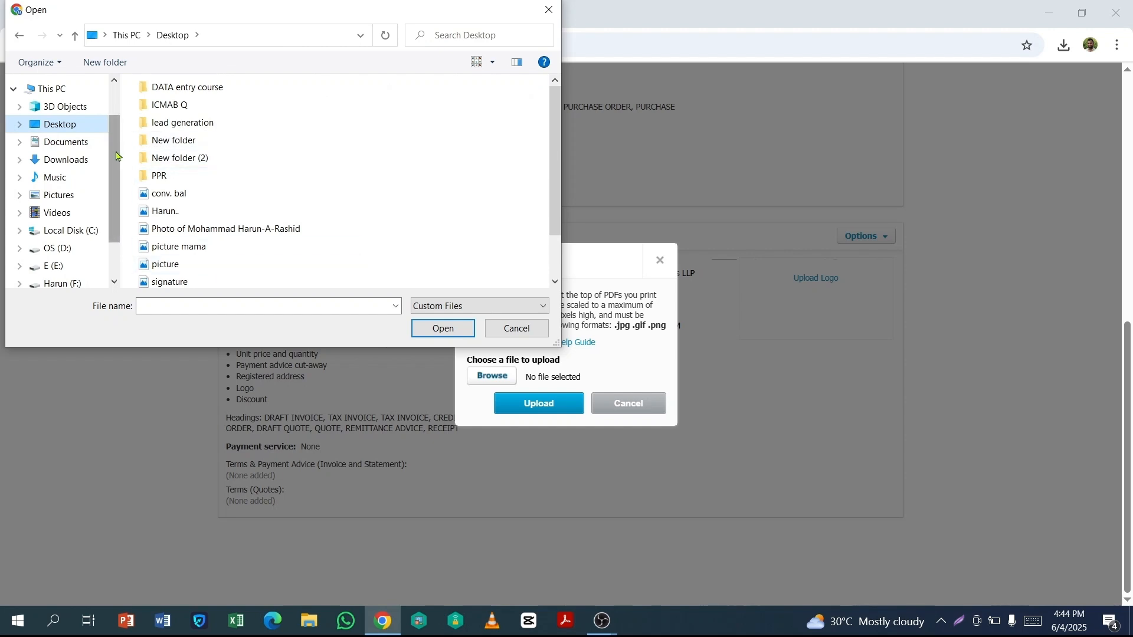
{"action": "left_click_drag", "start_coordinate": [117, 156], "coordinate": [115, 170]}
{"action": "scroll", "coordinate": [447, 154], "scroll_direction": "down", "scroll_amount": 1}
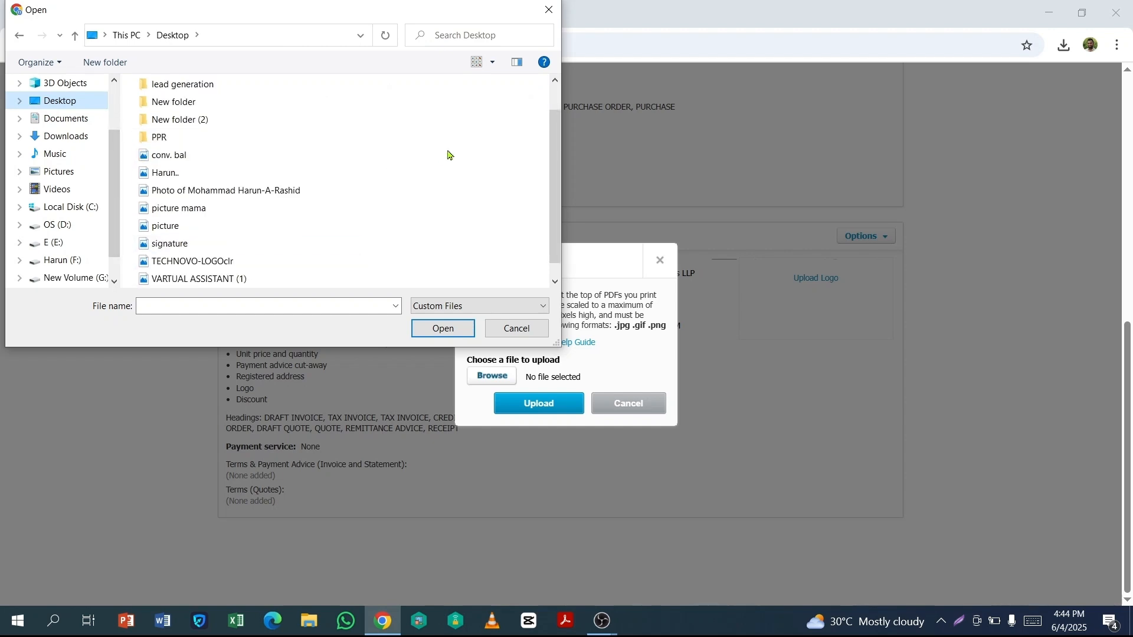
{"action": "left_click", "coordinate": [189, 262]}
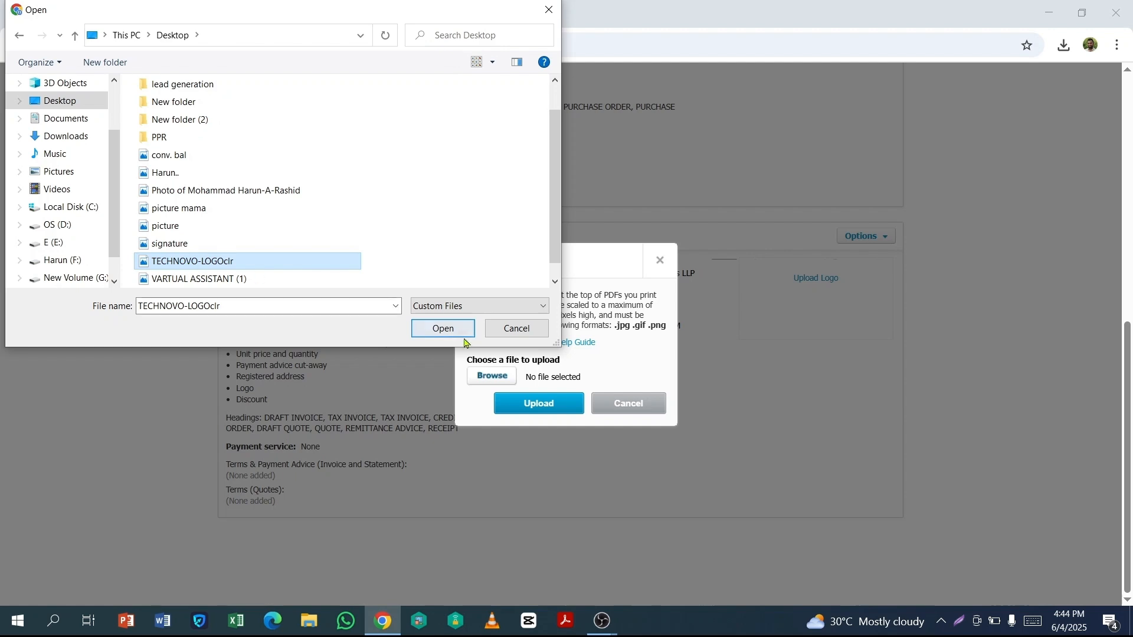
{"action": "left_click", "coordinate": [443, 328]}
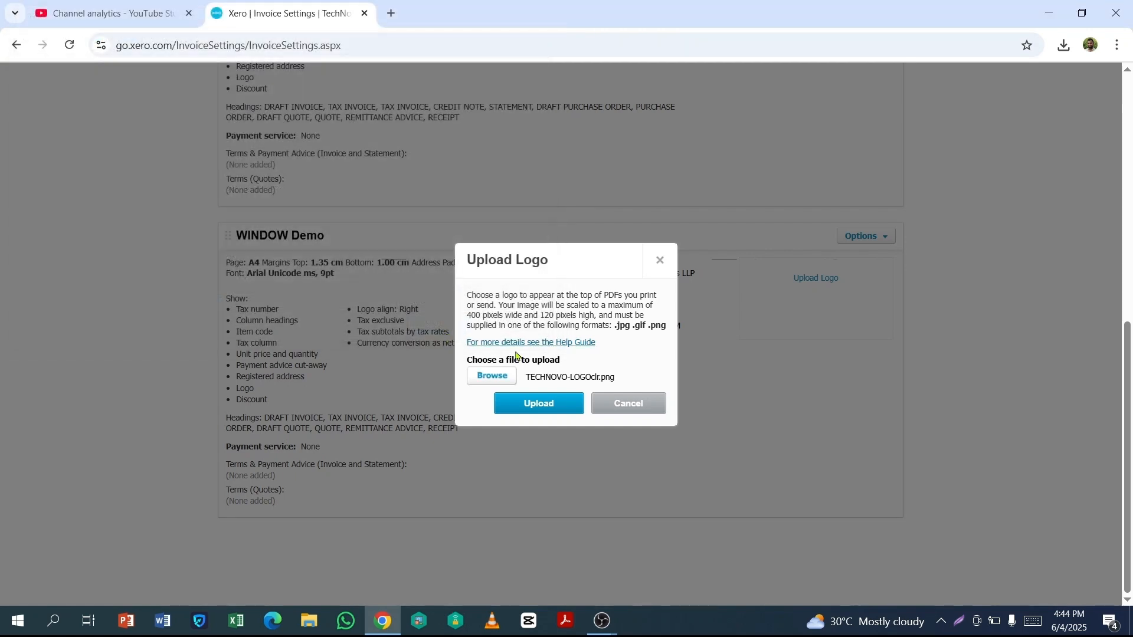
{"action": "left_click", "coordinate": [538, 404]}
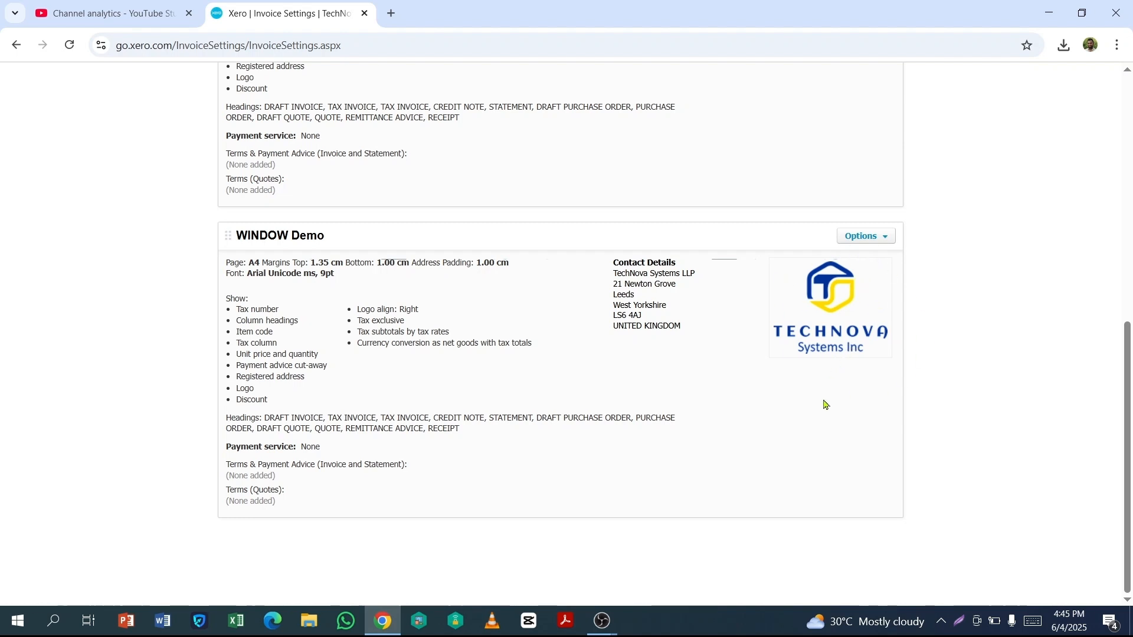
Preview the WINDOW Demo invoice, examine it from the logo header down to the company registration footer, and close the preview.
{"action": "left_click", "coordinate": [884, 241]}
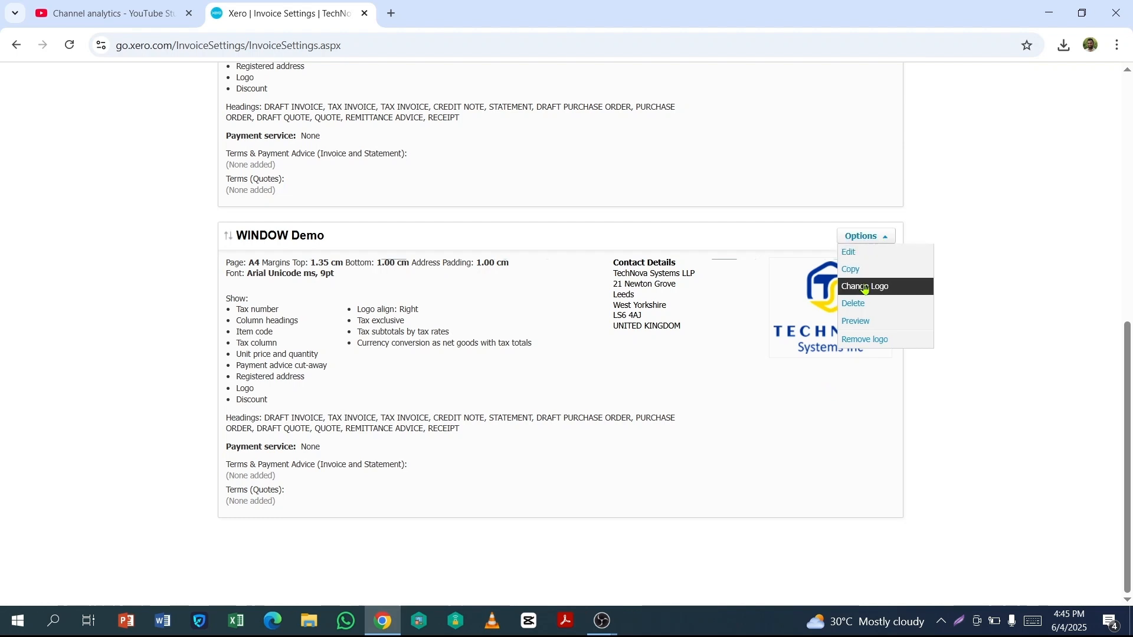
{"action": "left_click", "coordinate": [858, 323]}
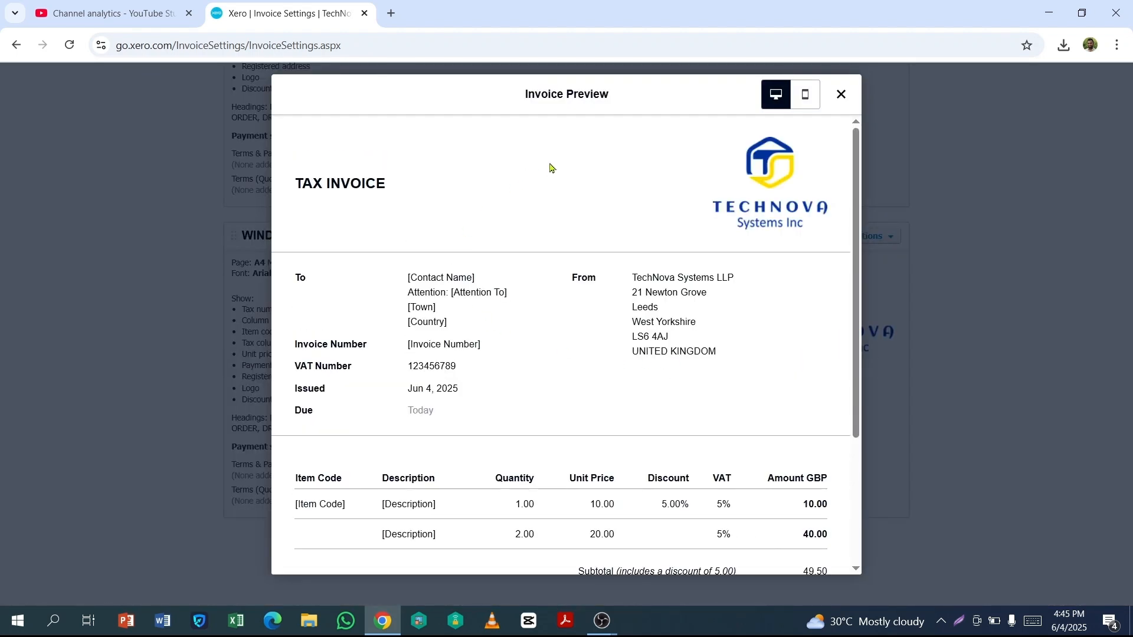
{"action": "scroll", "coordinate": [600, 176], "scroll_direction": "down", "scroll_amount": 3}
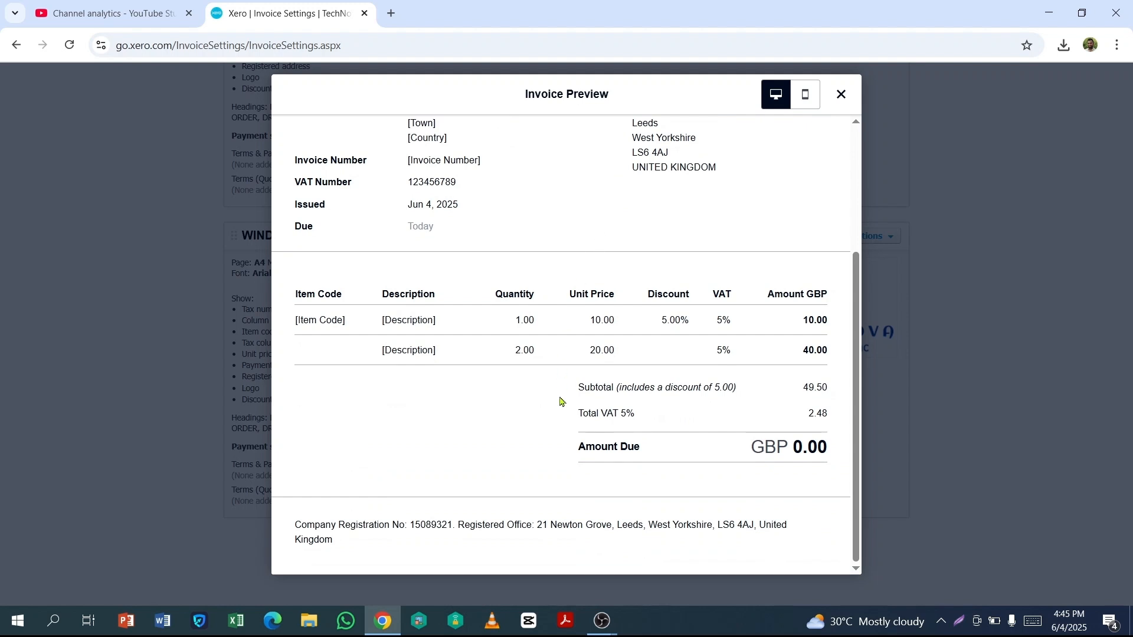
{"action": "scroll", "coordinate": [575, 413], "scroll_direction": "up", "scroll_amount": 2}
{"action": "scroll", "coordinate": [578, 417], "scroll_direction": "up", "scroll_amount": 1}
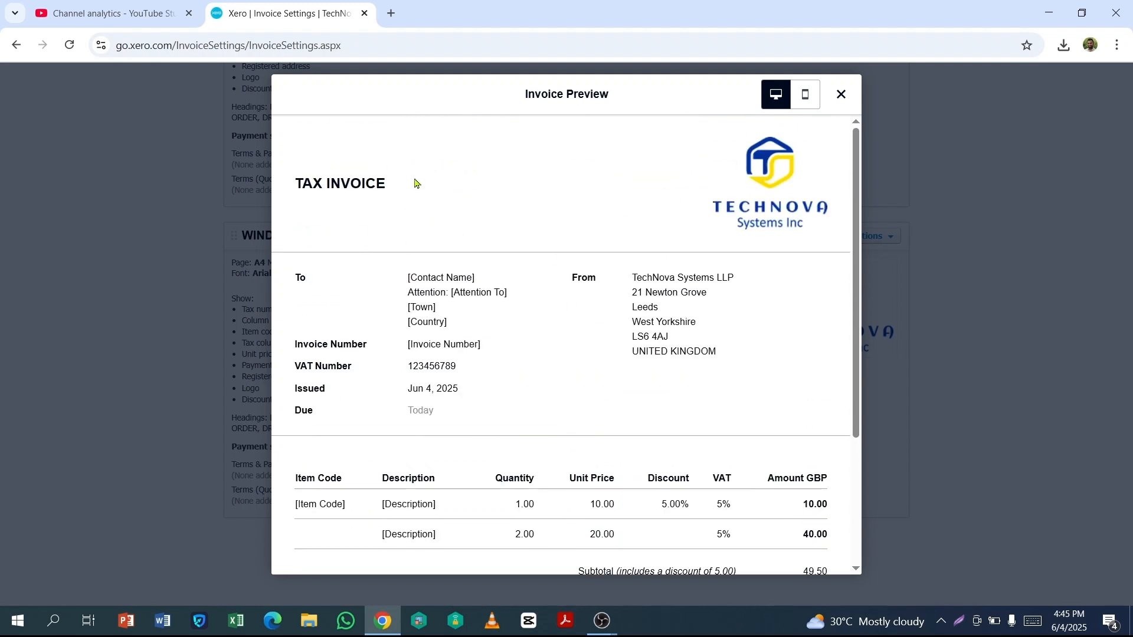
{"action": "scroll", "coordinate": [416, 206], "scroll_direction": "down", "scroll_amount": 4}
{"action": "scroll", "coordinate": [661, 442], "scroll_direction": "up", "scroll_amount": 4}
{"action": "left_click", "coordinate": [841, 95]}
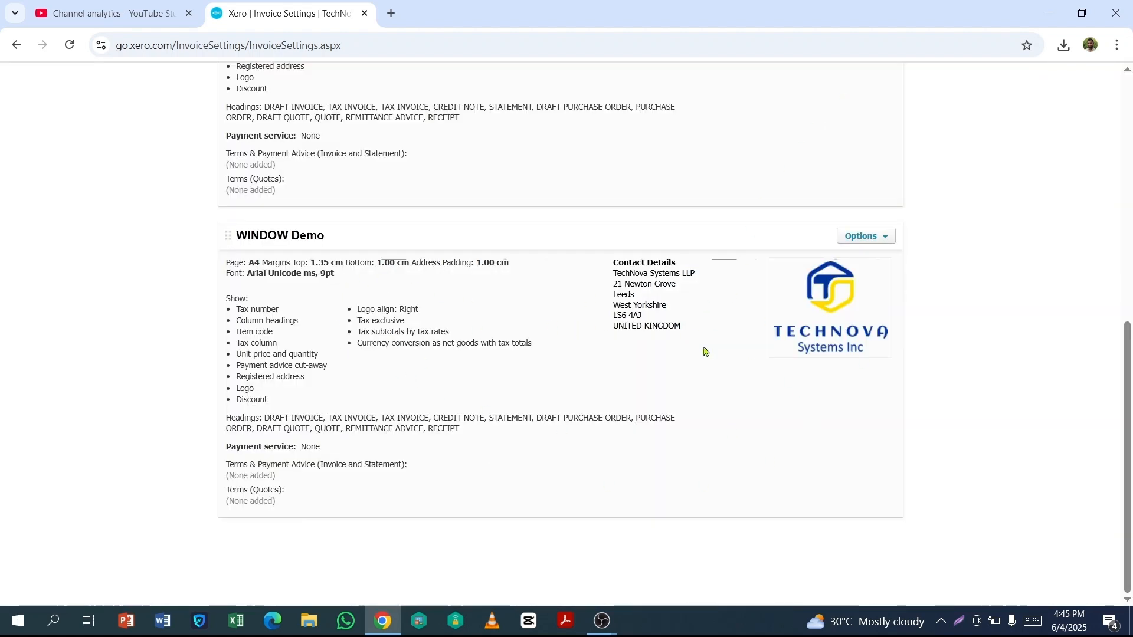
In the default invoice settings, set the bills default due date to 20 days after the bill date.
{"action": "scroll", "coordinate": [609, 417], "scroll_direction": "up", "scroll_amount": 6}
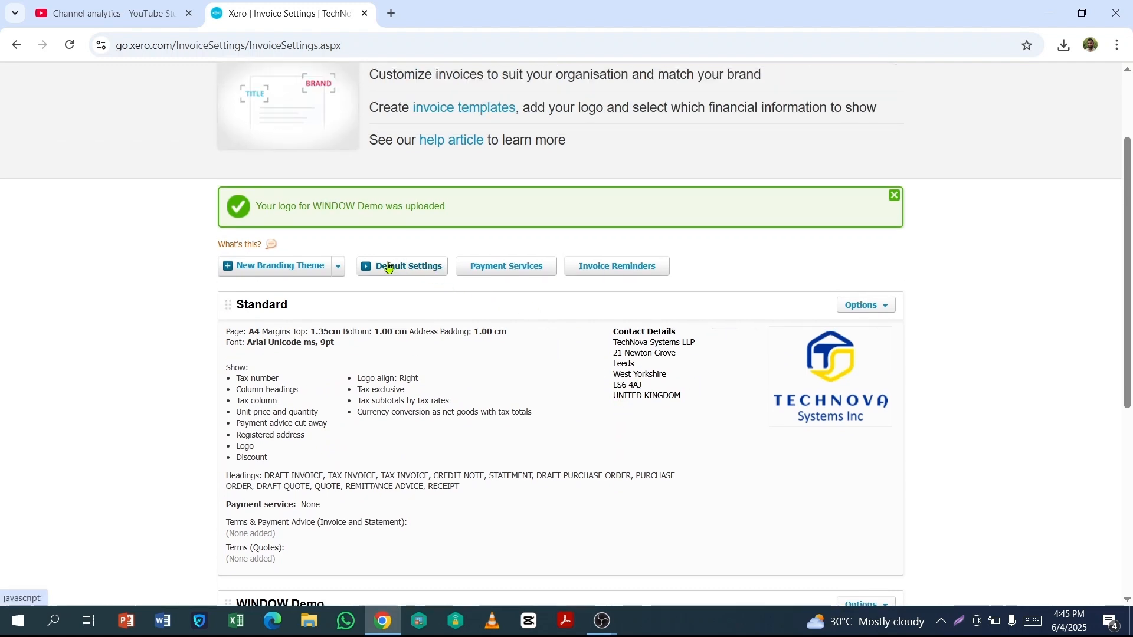
{"action": "left_click", "coordinate": [420, 272]}
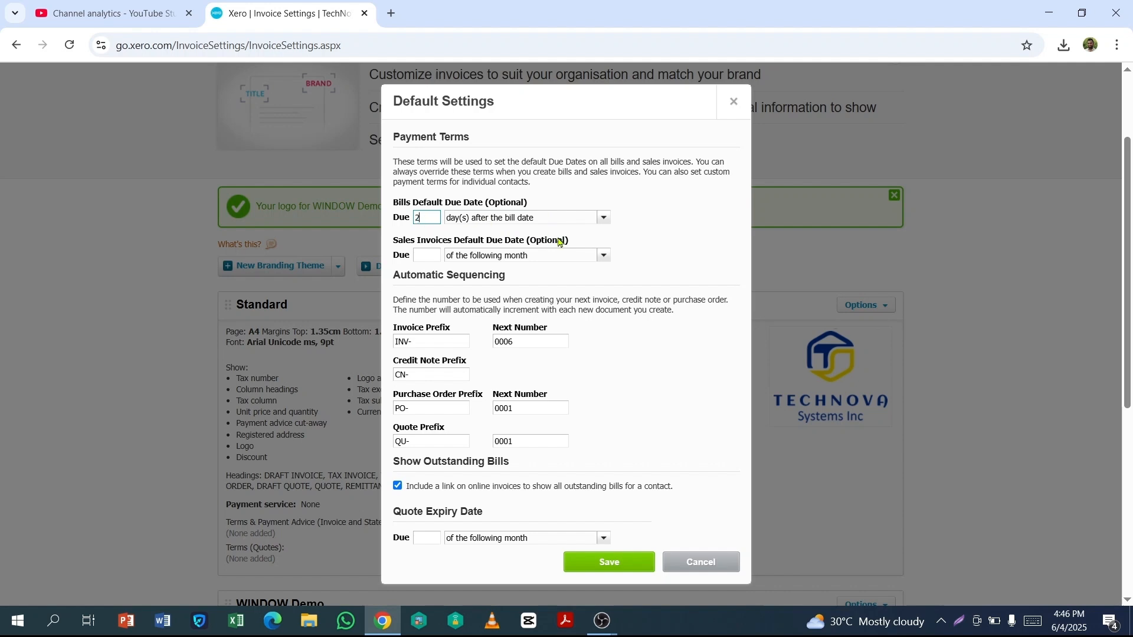
{"action": "left_click", "coordinate": [604, 219]}
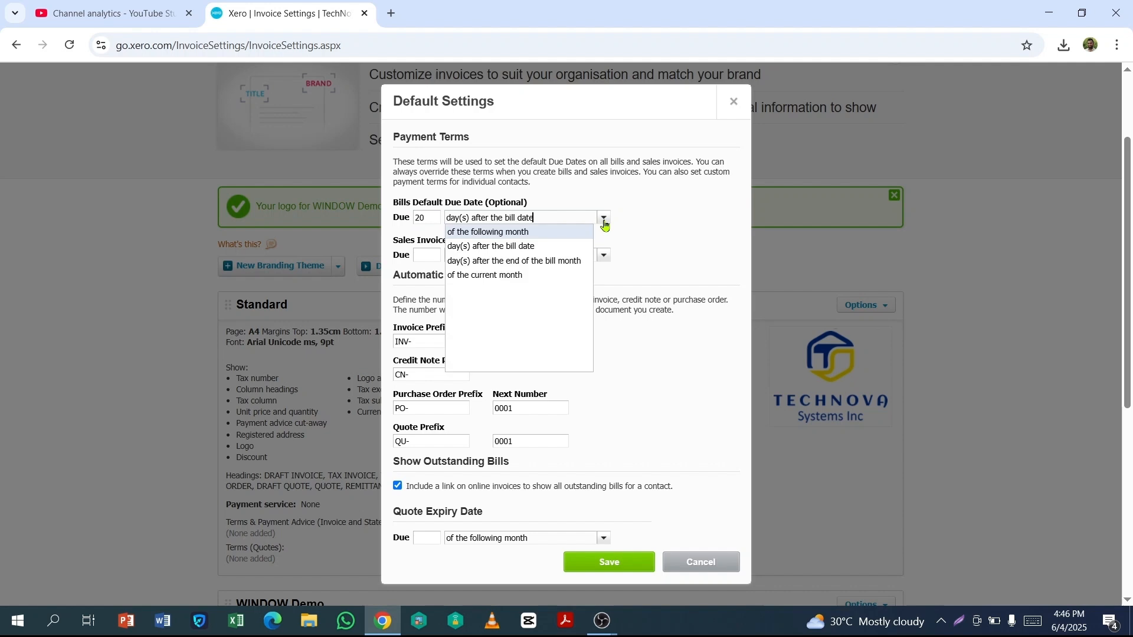
{"action": "left_click", "coordinate": [504, 253]}
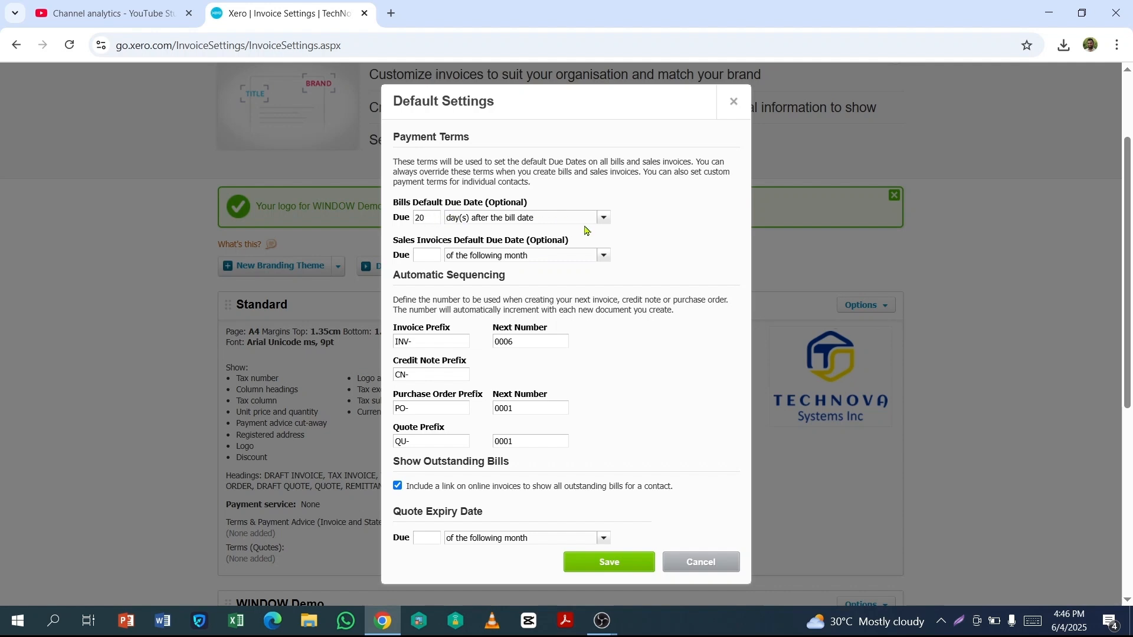
Set the sales invoices default due date to 15 days after the invoice date, and save the default settings.
{"action": "left_click", "coordinate": [428, 254]}
{"action": "left_click", "coordinate": [603, 255]}
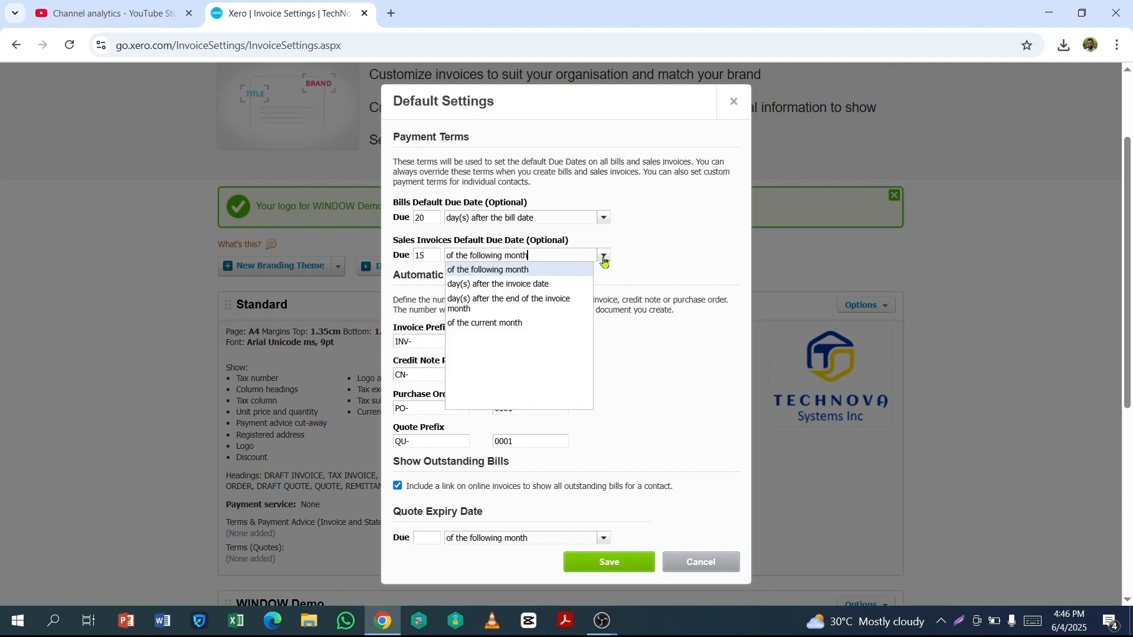
{"action": "left_click", "coordinate": [486, 285]}
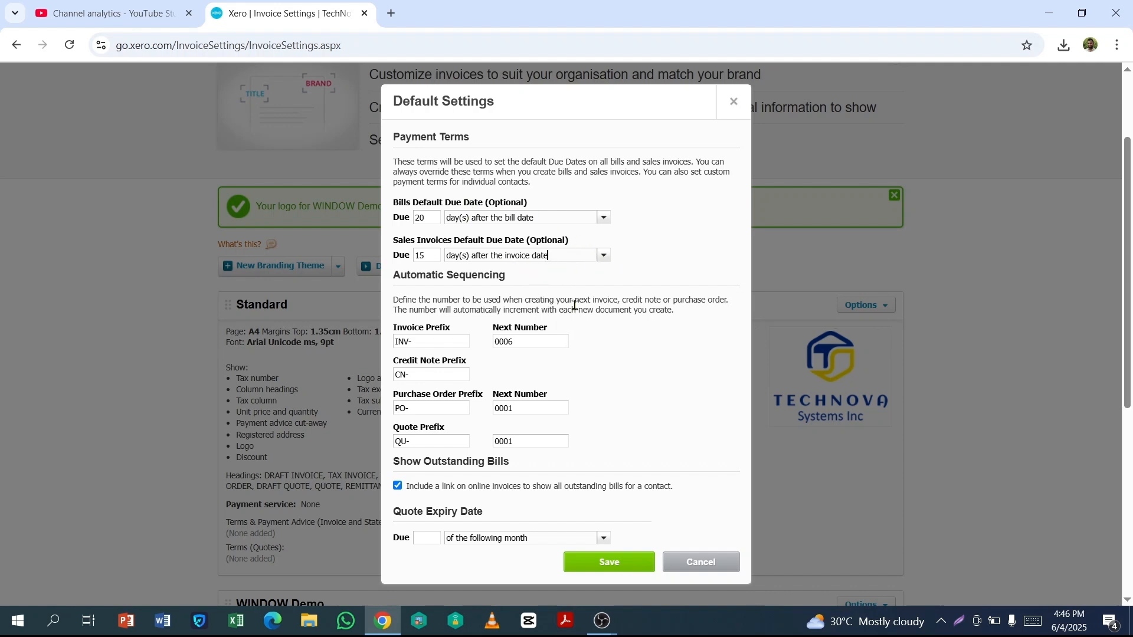
{"action": "scroll", "coordinate": [573, 305], "scroll_direction": "down", "scroll_amount": 1}
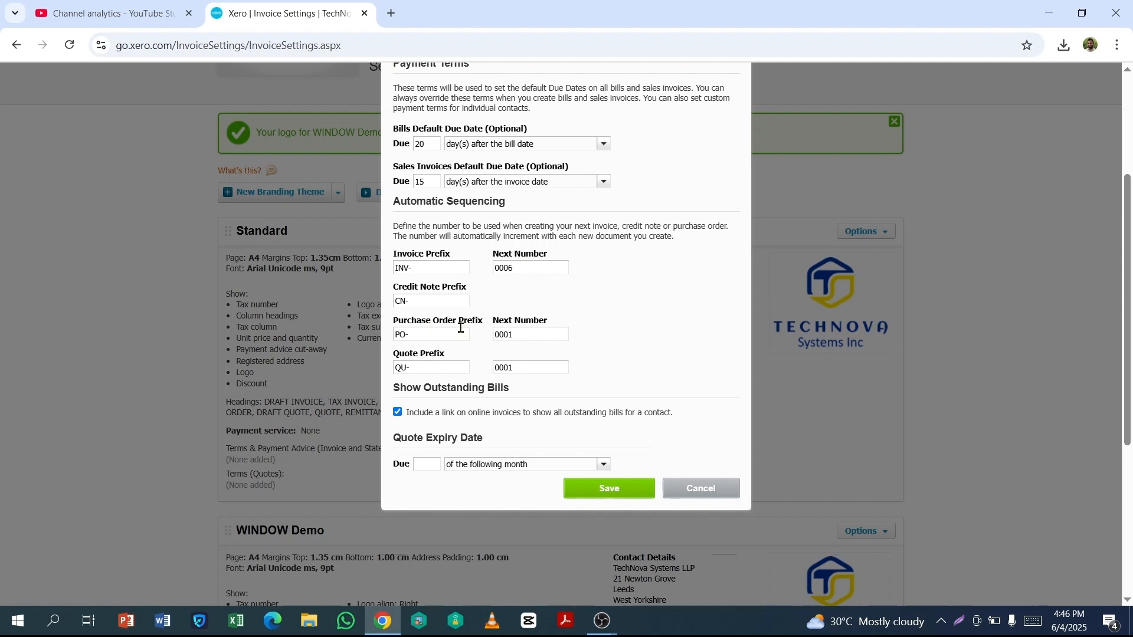
{"action": "scroll", "coordinate": [460, 330], "scroll_direction": "down", "scroll_amount": 1}
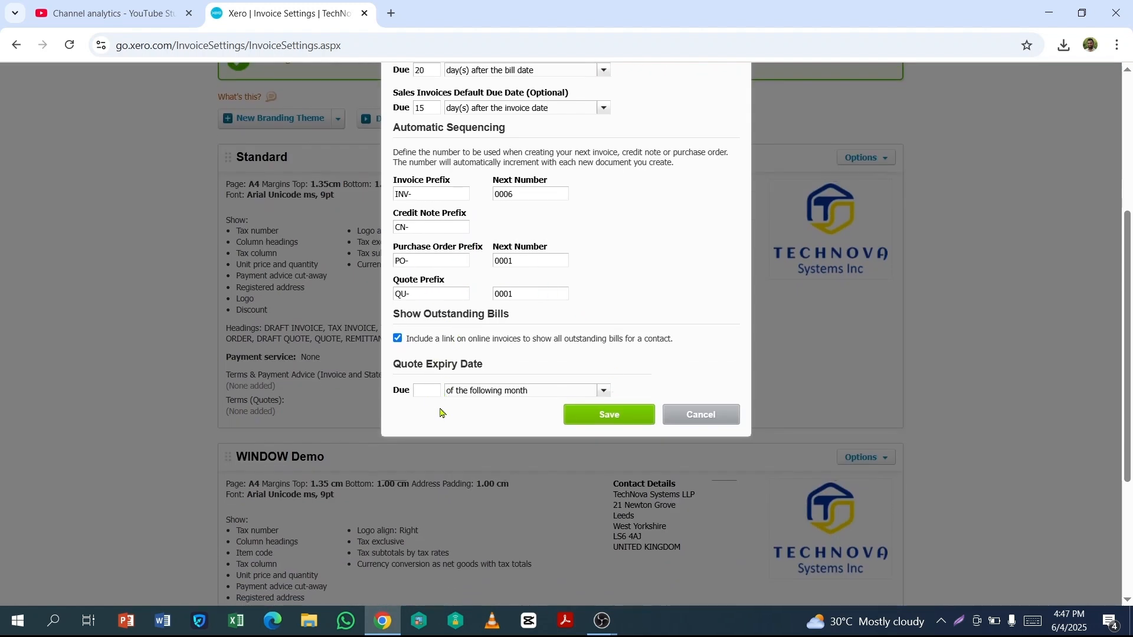
{"action": "left_click", "coordinate": [614, 416]}
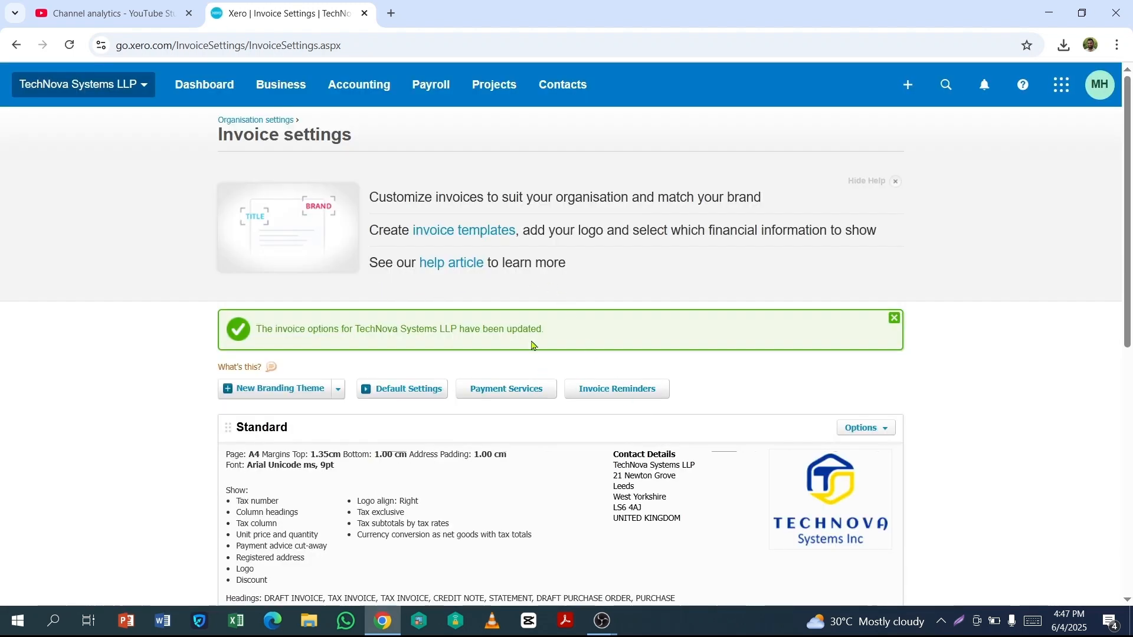
Open the payment services page from the invoice settings.
{"action": "scroll", "coordinate": [500, 321], "scroll_direction": "down", "scroll_amount": 3}
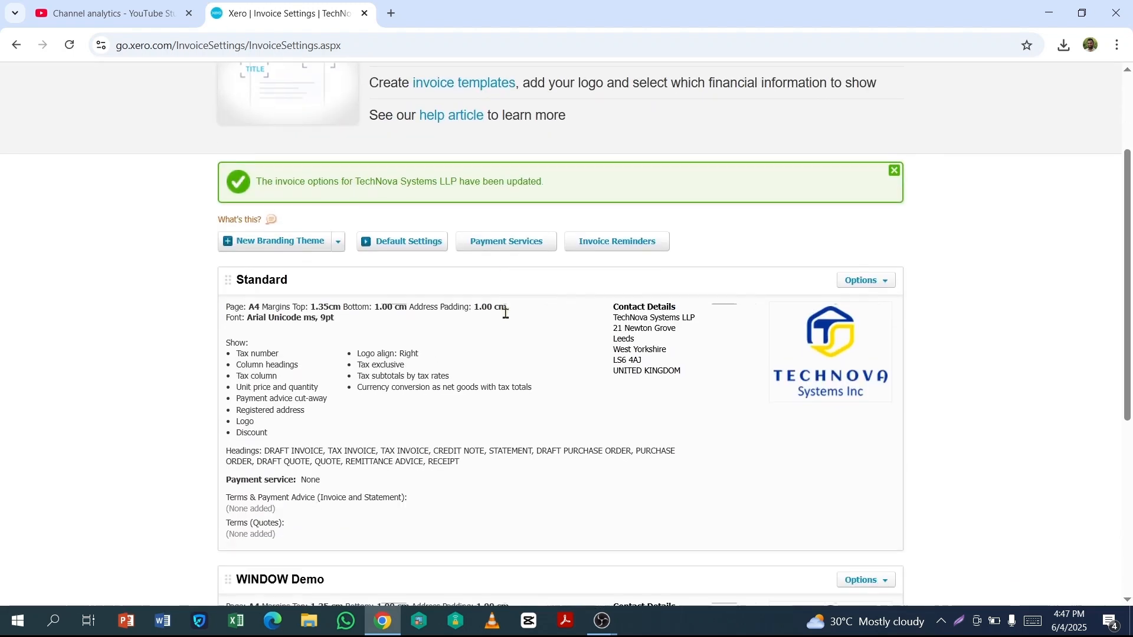
{"action": "left_click", "coordinate": [510, 246]}
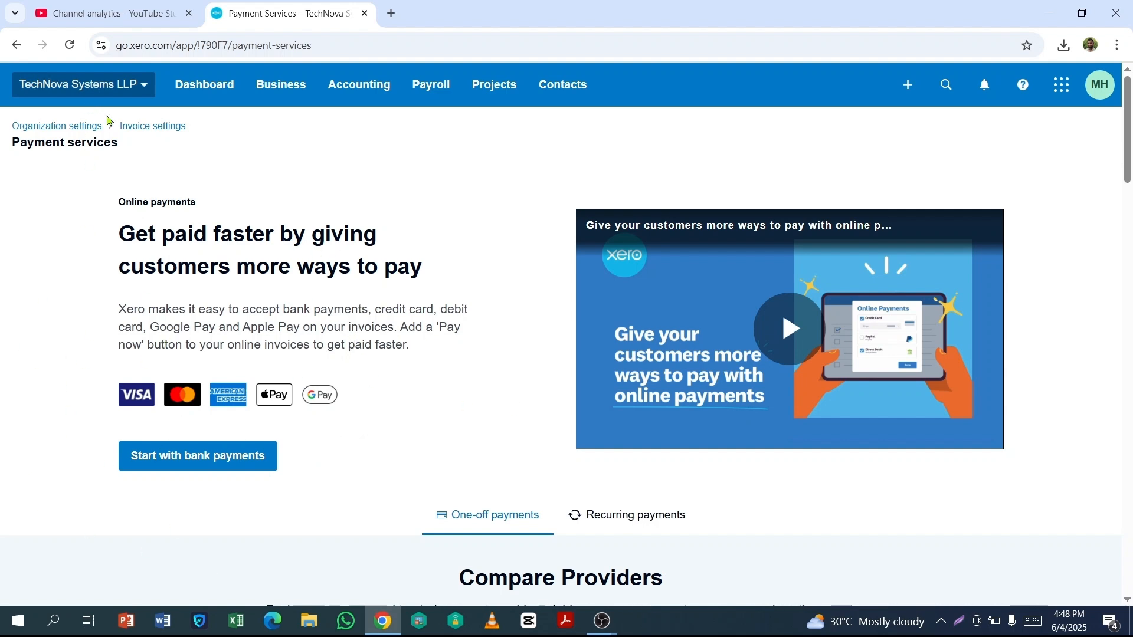
Return to the invoice settings, open the invoice reminders page, and examine its reminder options.
{"action": "key", "text": "alt+Left"}
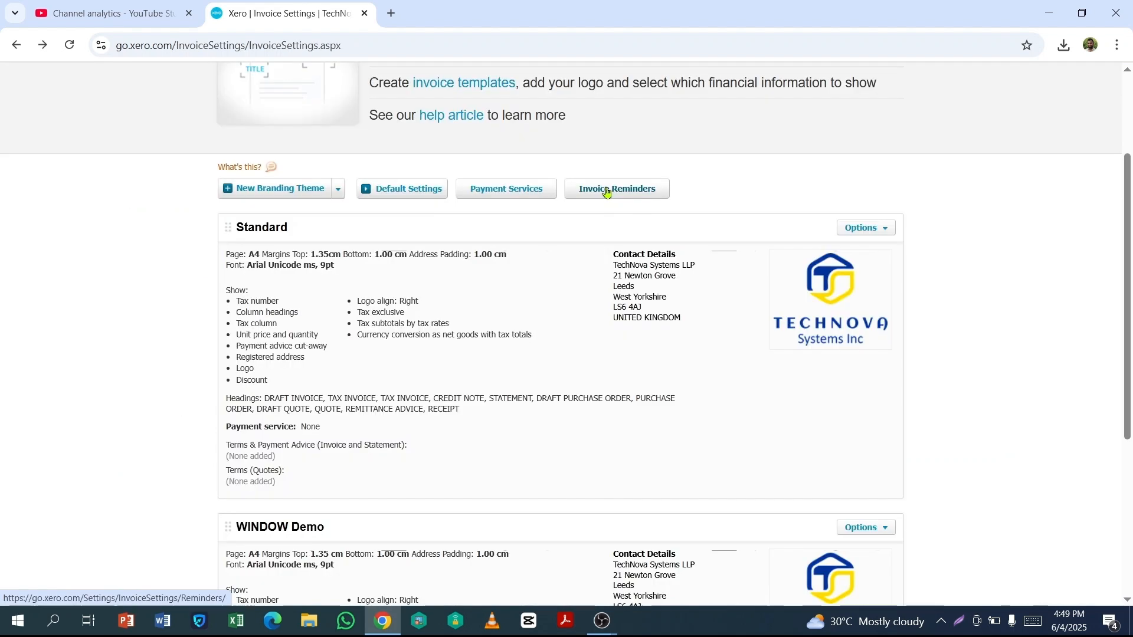
{"action": "left_click", "coordinate": [607, 190]}
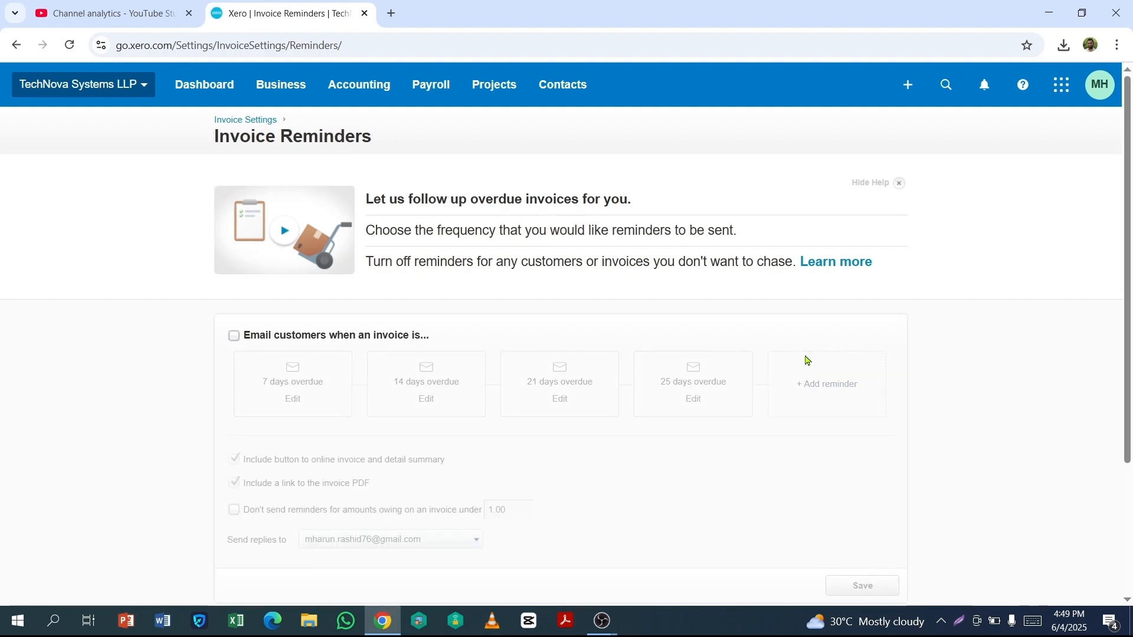
{"action": "left_click_drag", "start_coordinate": [213, 136], "coordinate": [371, 136]}
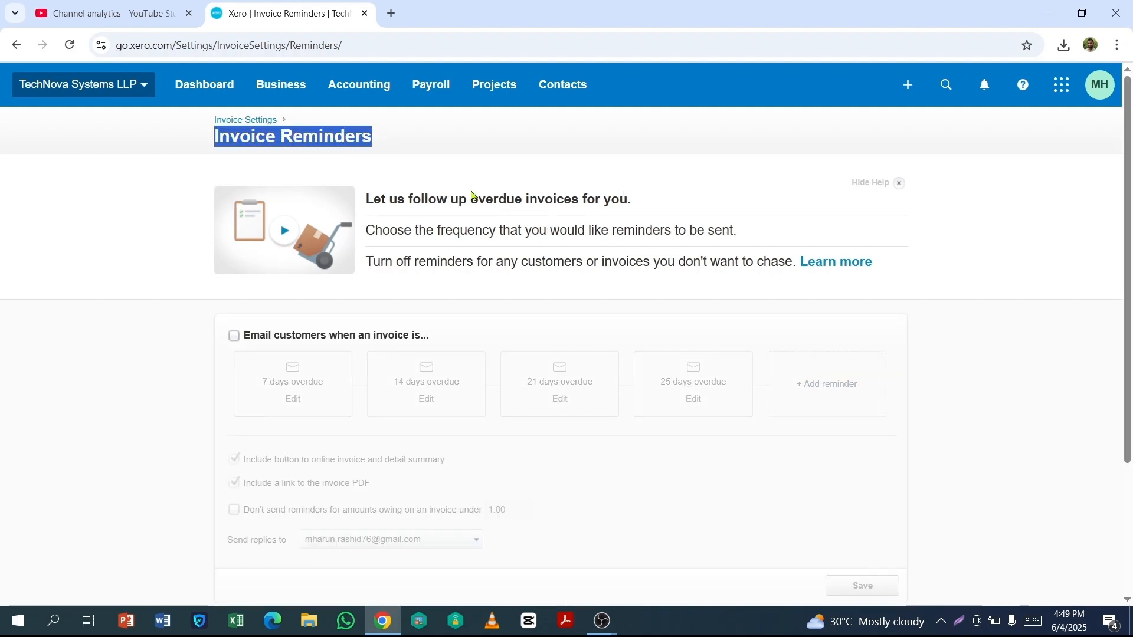
{"action": "scroll", "coordinate": [473, 195], "scroll_direction": "down", "scroll_amount": 3}
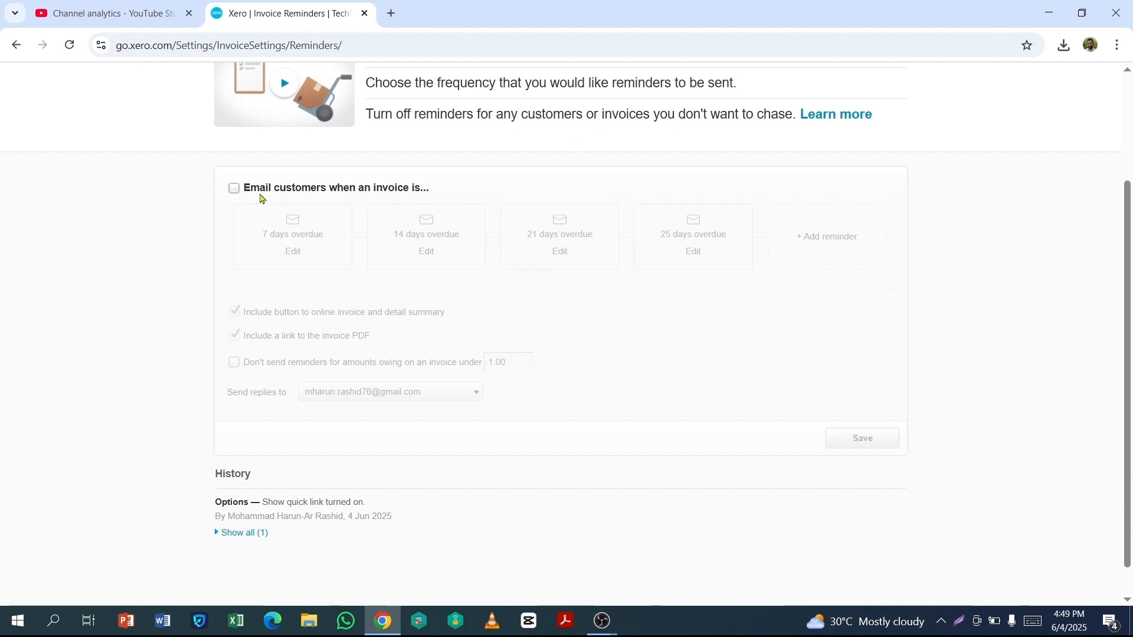
Try turning on reminder emails for overdue invoices, review the reminder options, and return to the invoice settings without saving.
{"action": "left_click", "coordinate": [235, 189]}
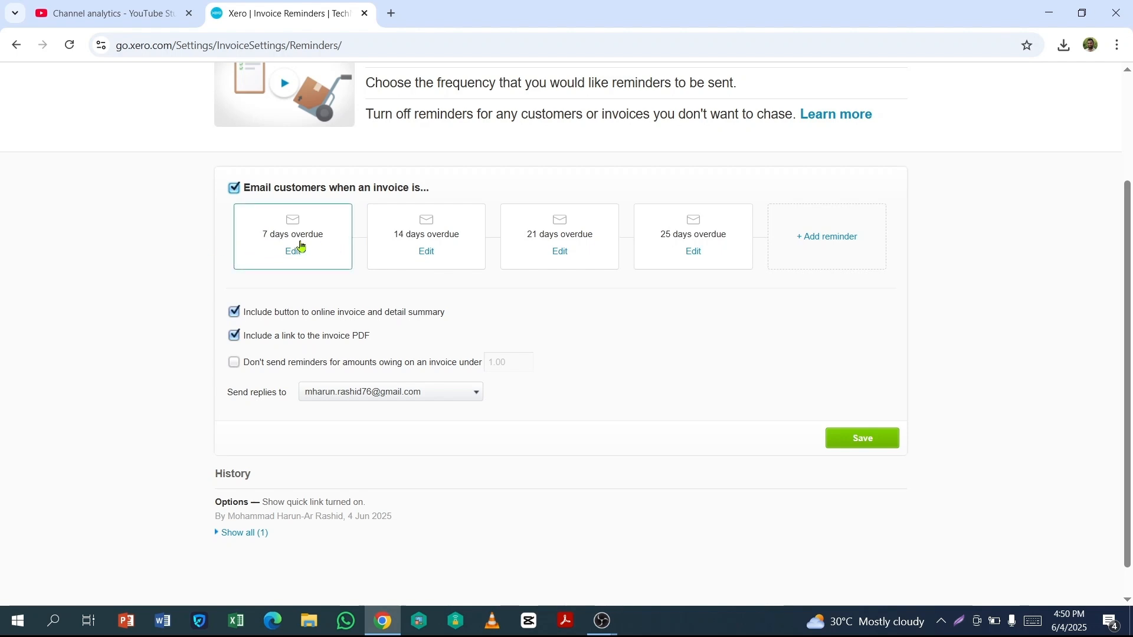
{"action": "scroll", "coordinate": [420, 306], "scroll_direction": "up", "scroll_amount": 3}
{"action": "scroll", "coordinate": [420, 306], "scroll_direction": "down", "scroll_amount": 3}
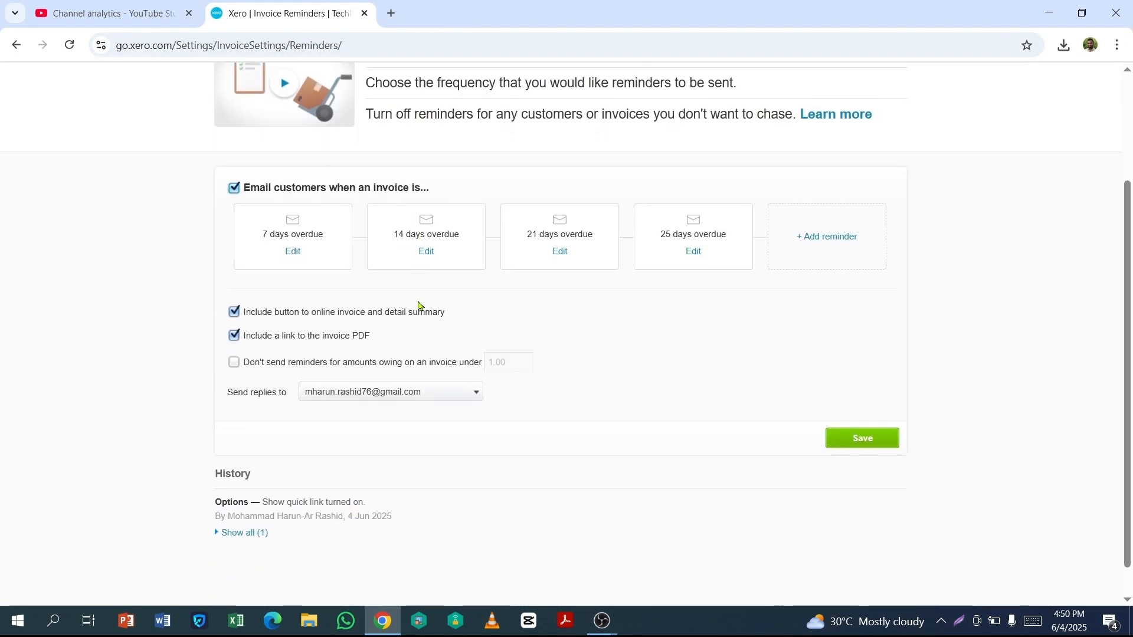
{"action": "scroll", "coordinate": [420, 306], "scroll_direction": "up", "scroll_amount": 3}
{"action": "key", "text": "alt+Left"}
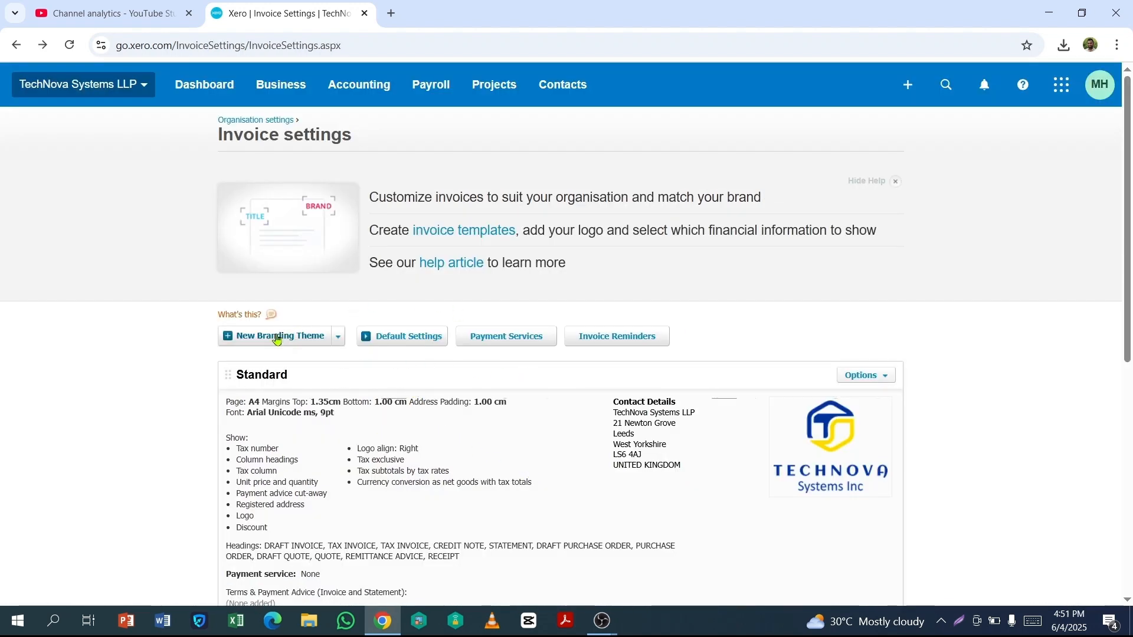
Open the awaiting-payment invoice from the business invoices list and check its branding theme.
{"action": "left_click", "coordinate": [291, 88]}
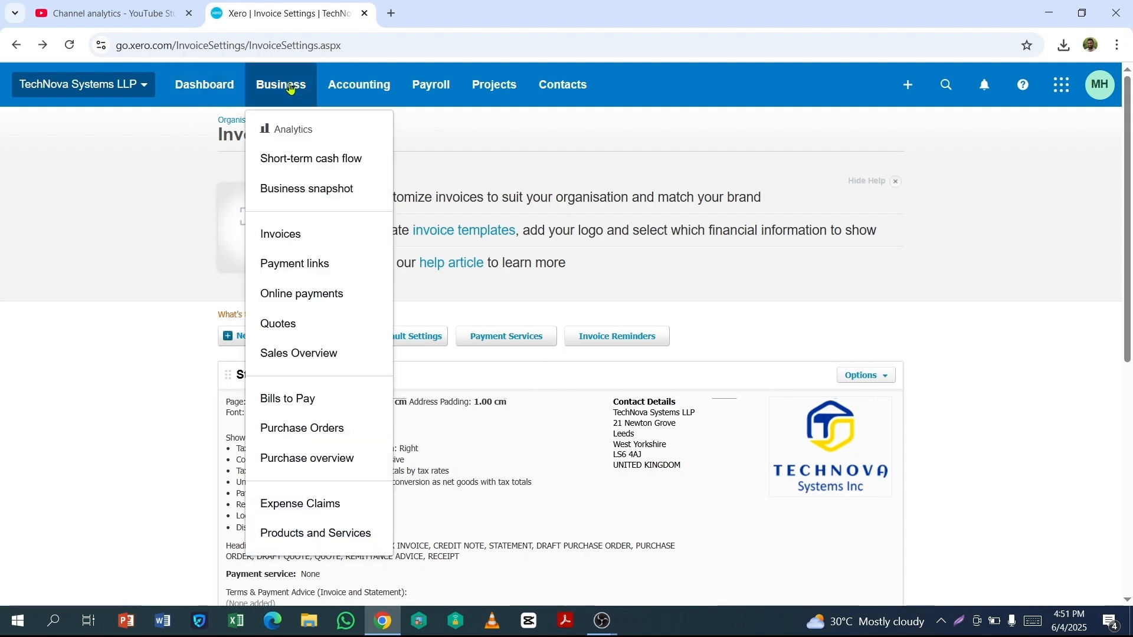
{"action": "left_click", "coordinate": [301, 235]}
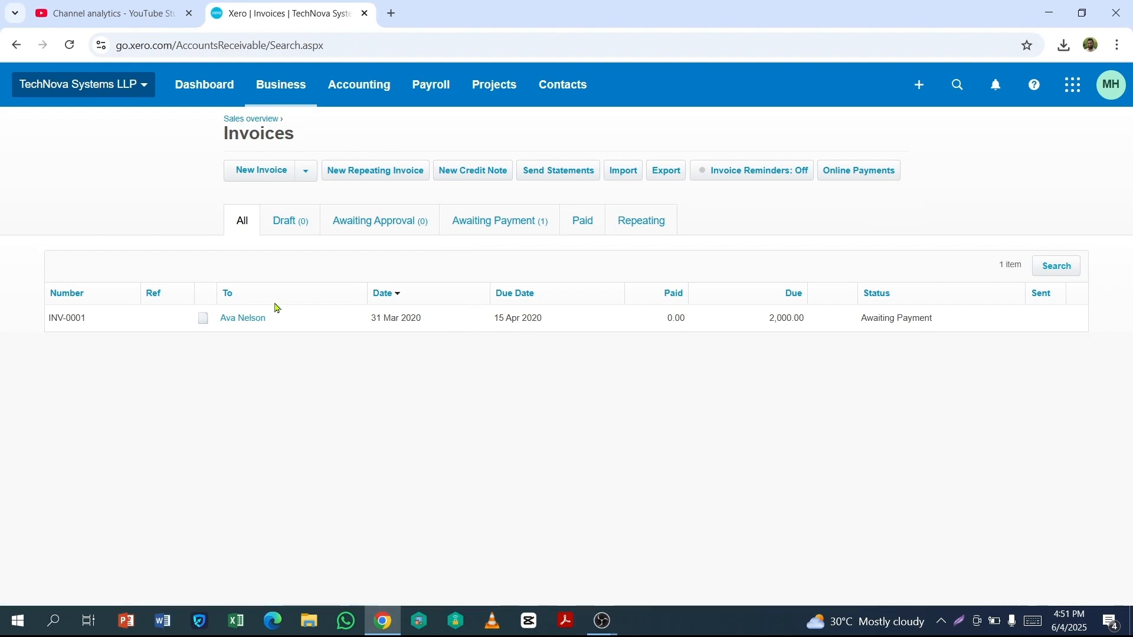
{"action": "left_click", "coordinate": [203, 325]}
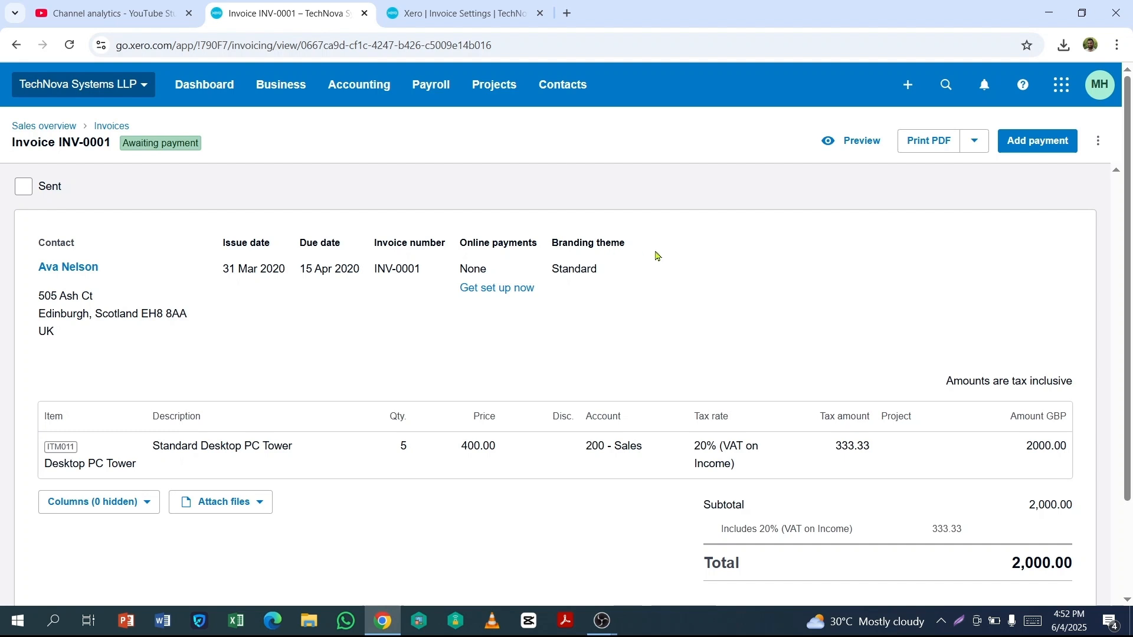
{"action": "left_click_drag", "start_coordinate": [555, 268], "coordinate": [610, 273]}
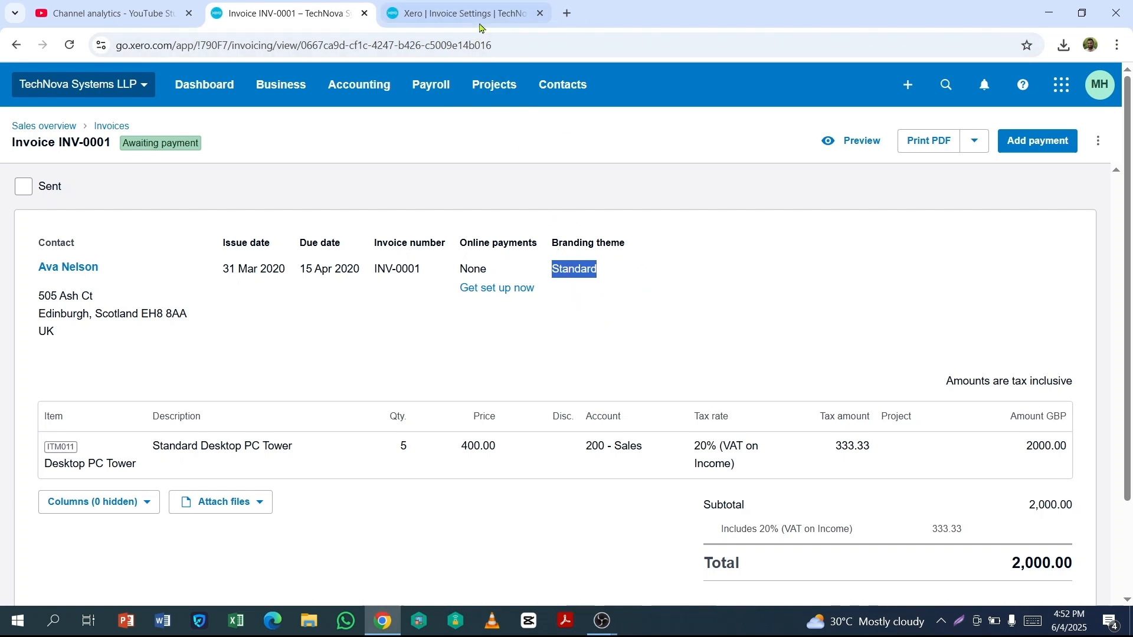
Check the Standard theme in the invoice settings, and preview the open invoice before closing the preview.
{"action": "left_click", "coordinate": [463, 14]}
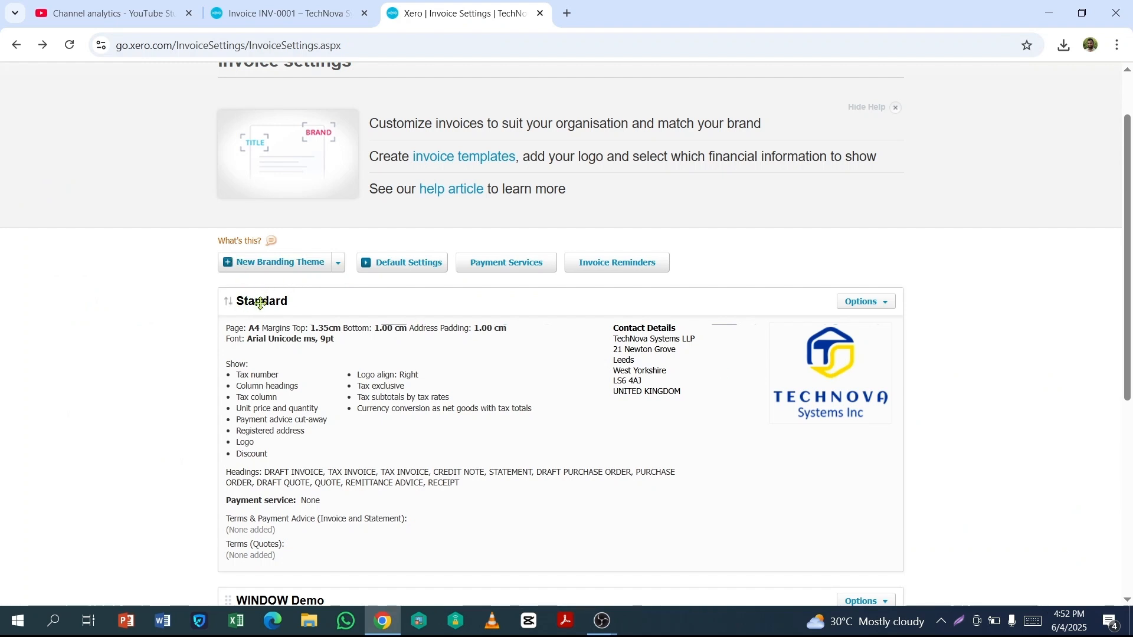
{"action": "left_click", "coordinate": [298, 14]}
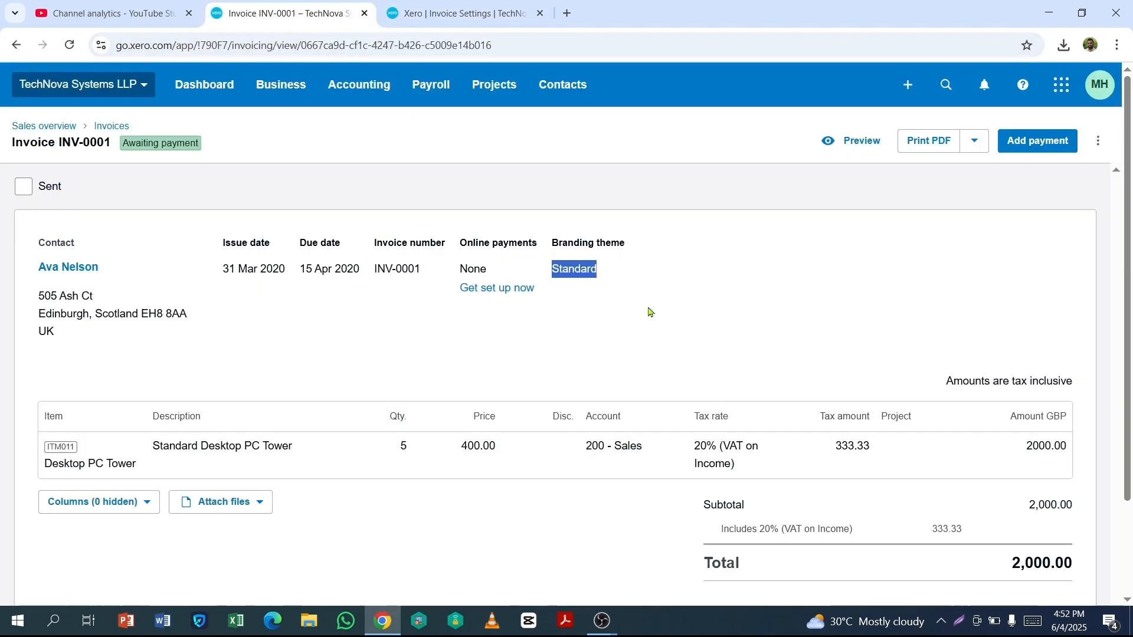
{"action": "left_click", "coordinate": [597, 290]}
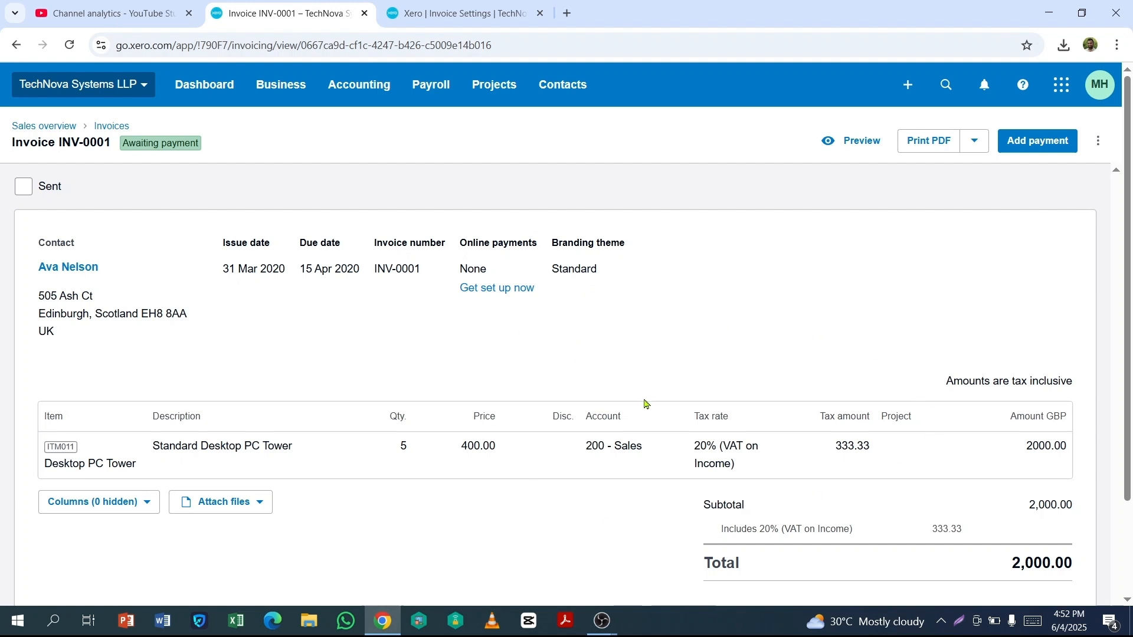
{"action": "left_click", "coordinate": [831, 145]}
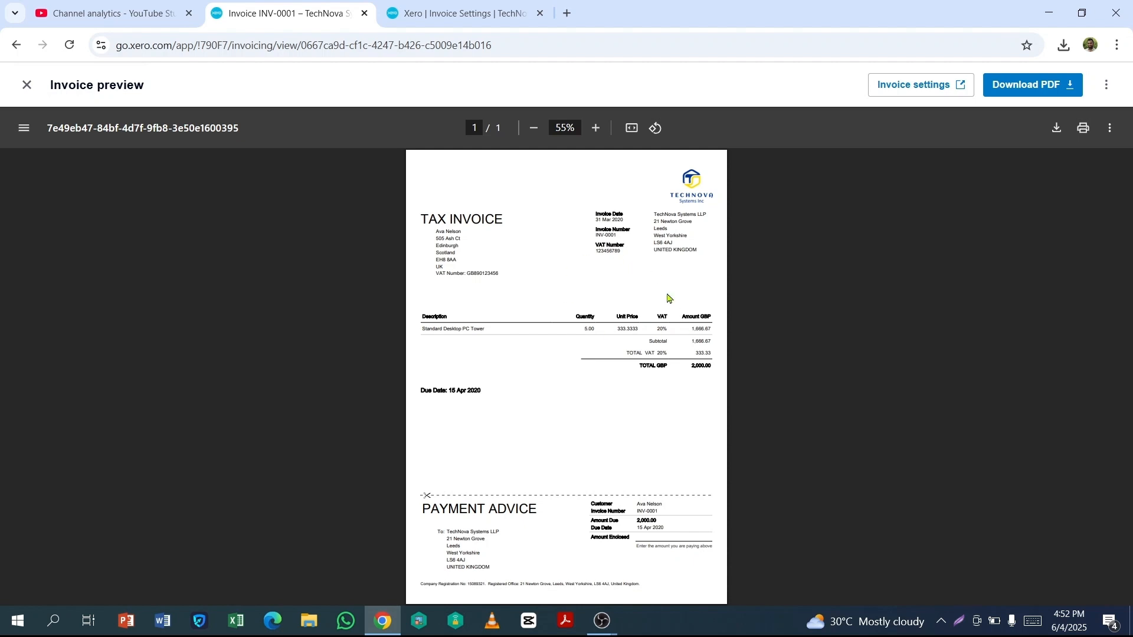
{"action": "left_click", "coordinate": [27, 84]}
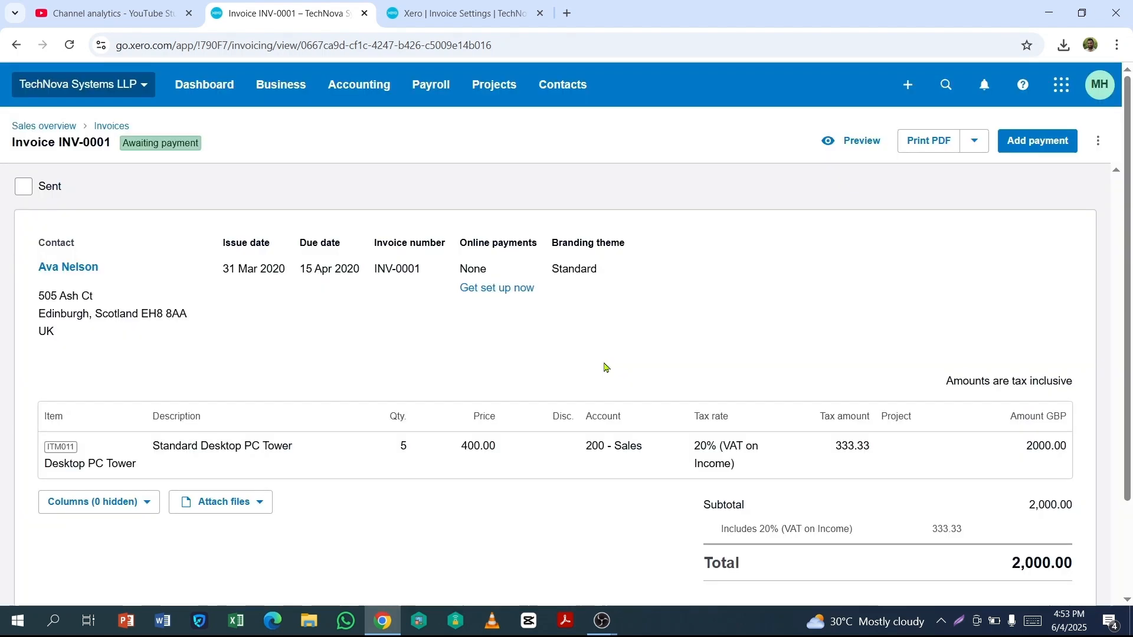